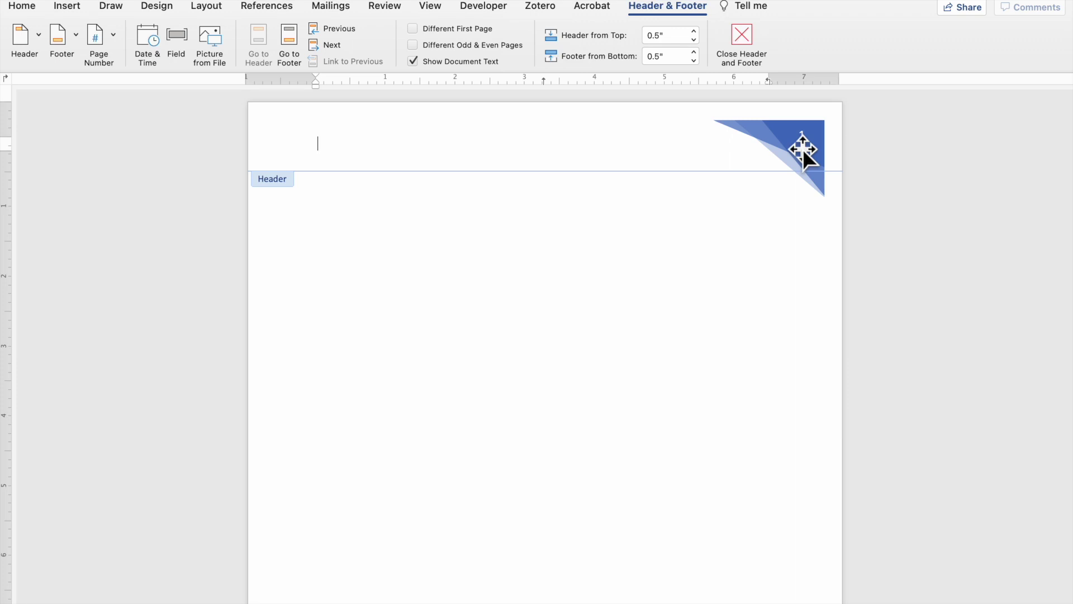
Remove the page number and the blue triangle graphic from the header
click(810, 141)
click(803, 138)
key(BackSpace)
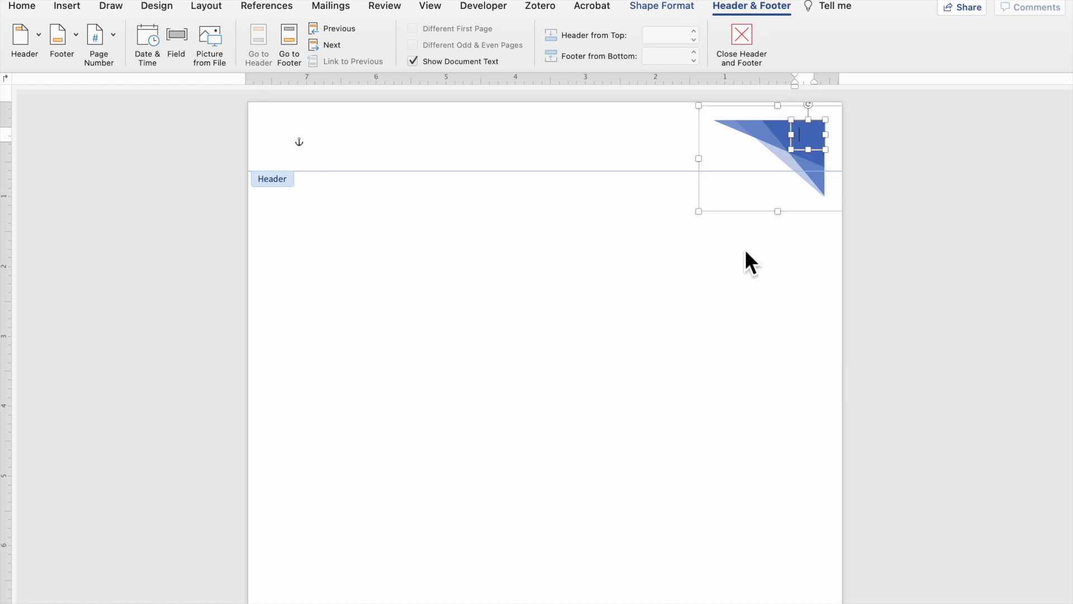
click(799, 149)
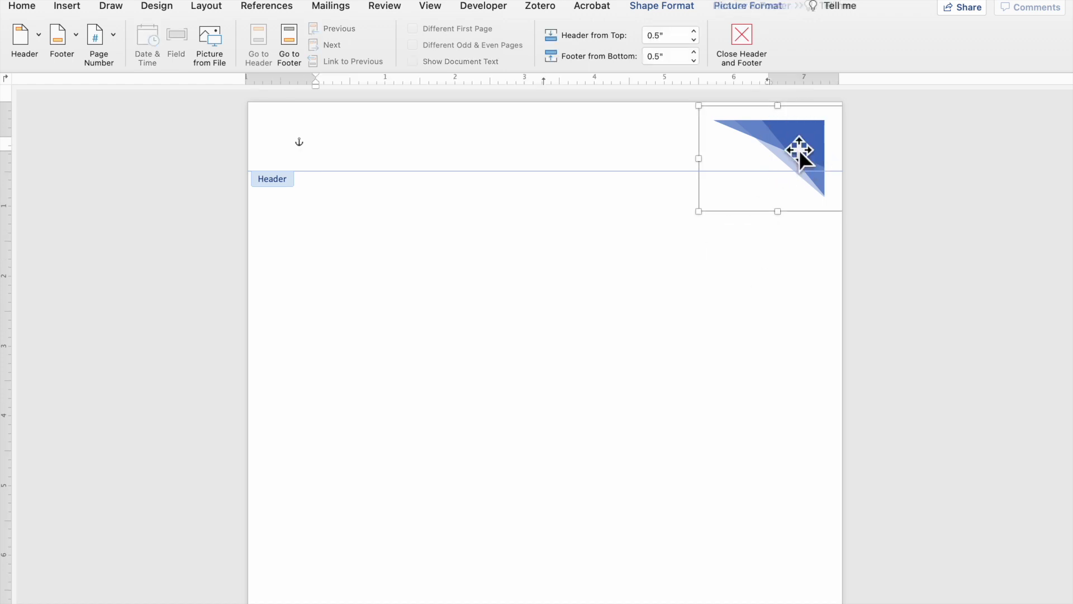
key(Delete)
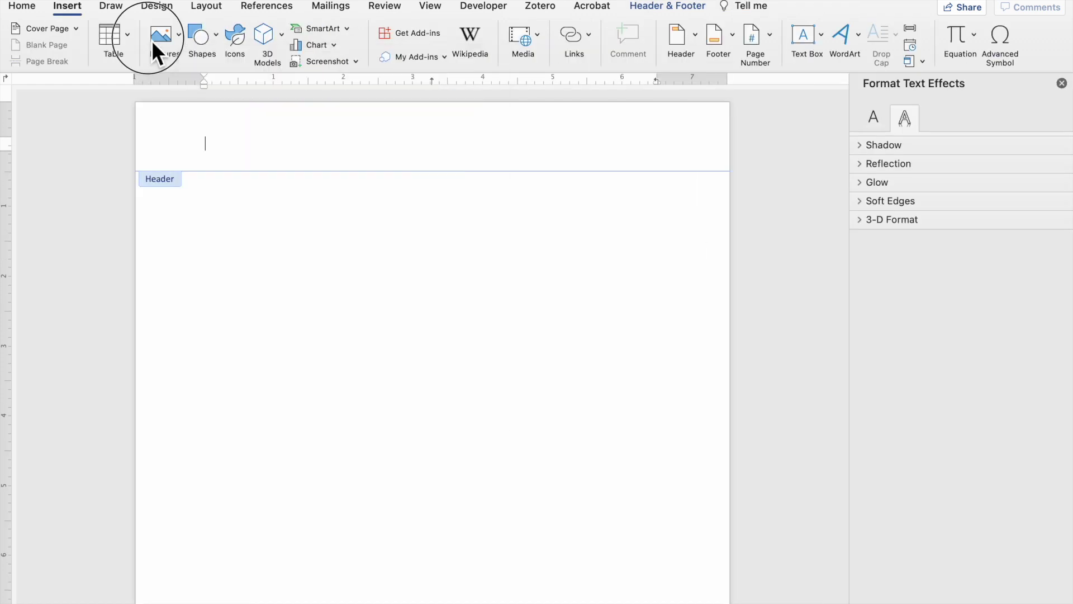
click(163, 37)
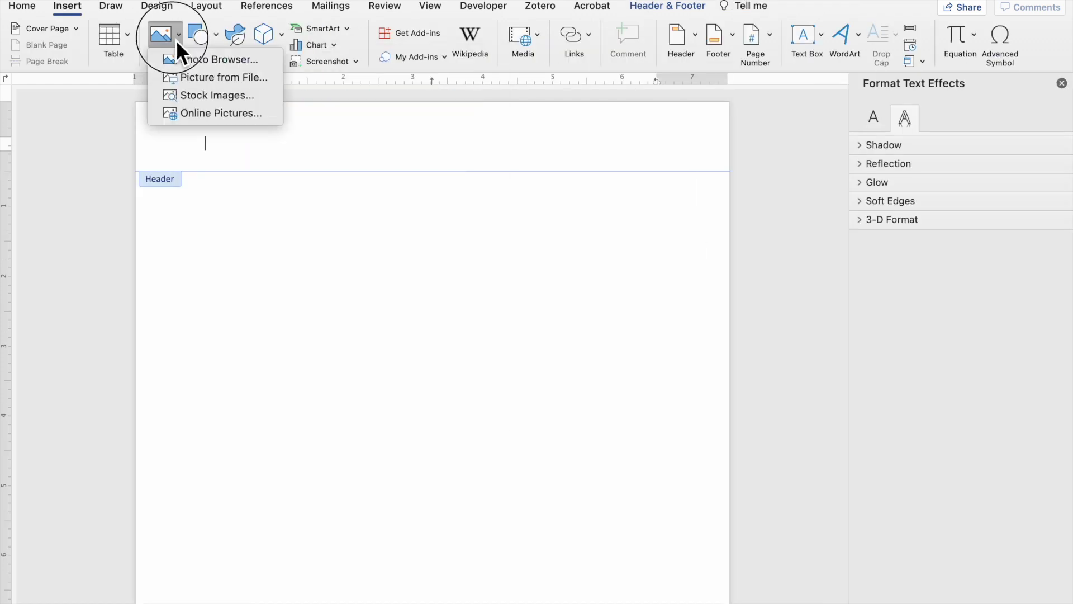
click(206, 65)
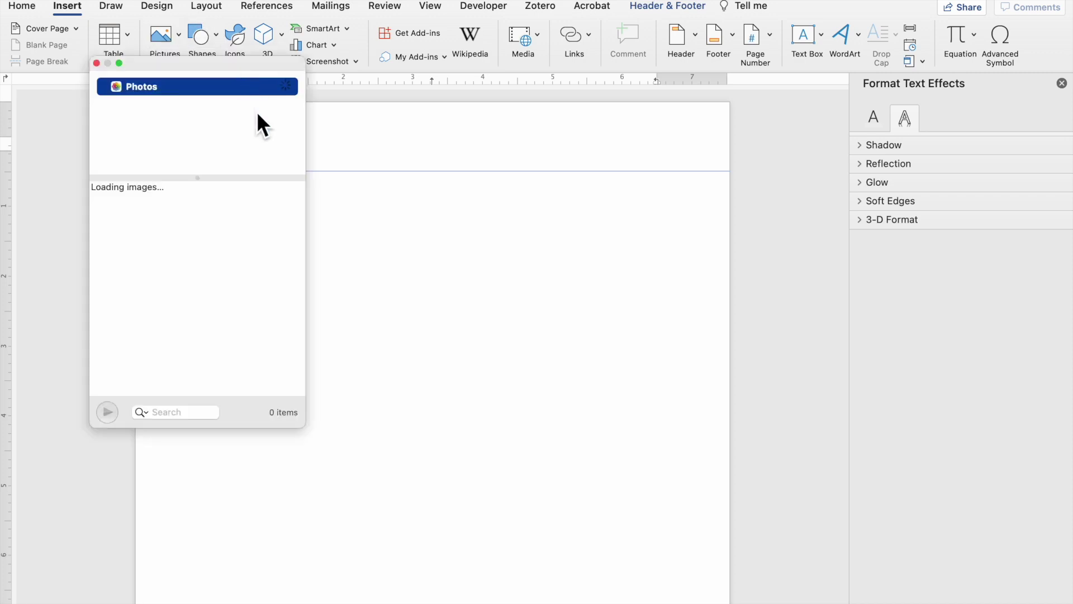
click(98, 63)
Insert the picture POWERLogo.png from the Downloads folder into the header
click(180, 37)
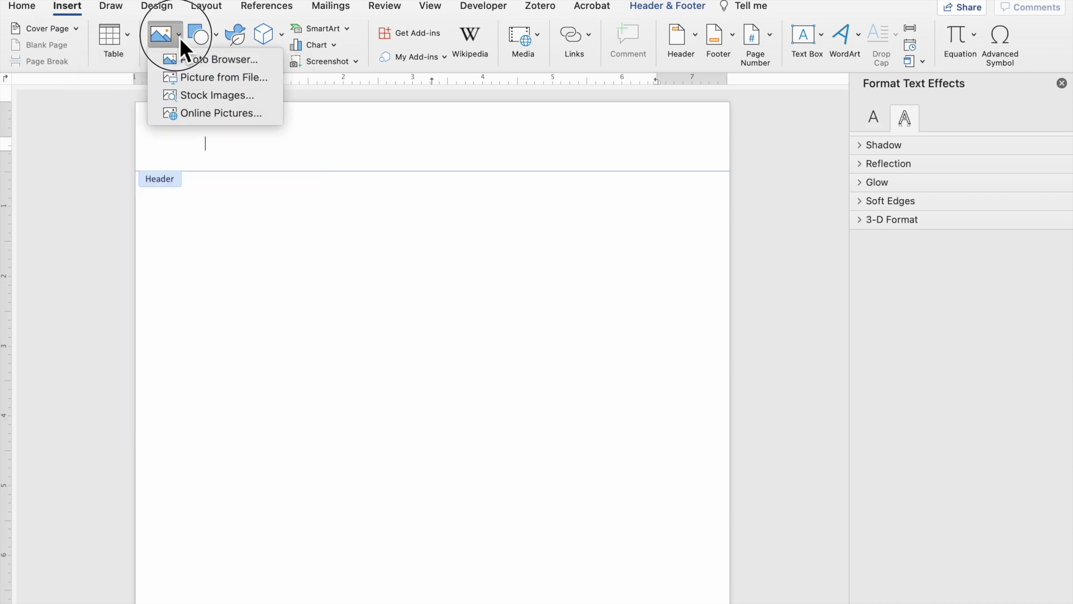
click(205, 81)
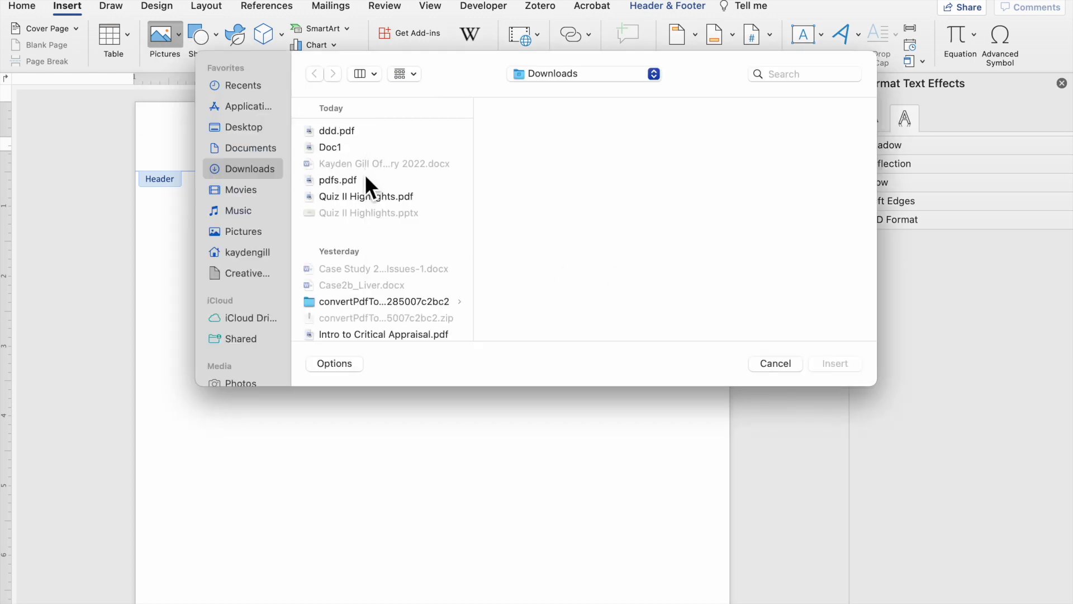
scroll(354, 243, down, 5)
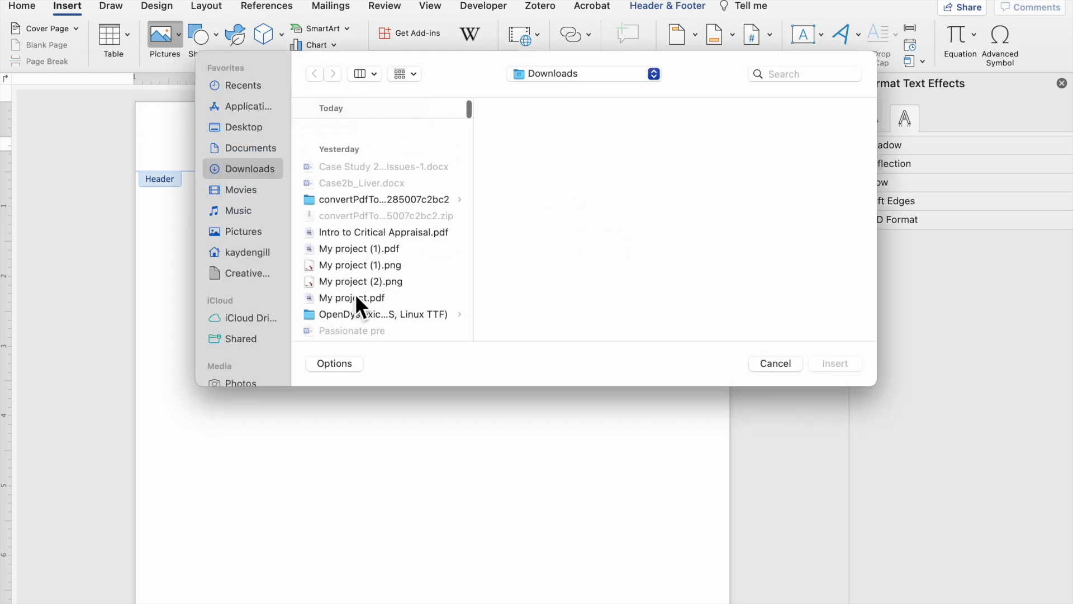
scroll(356, 284, down, 3)
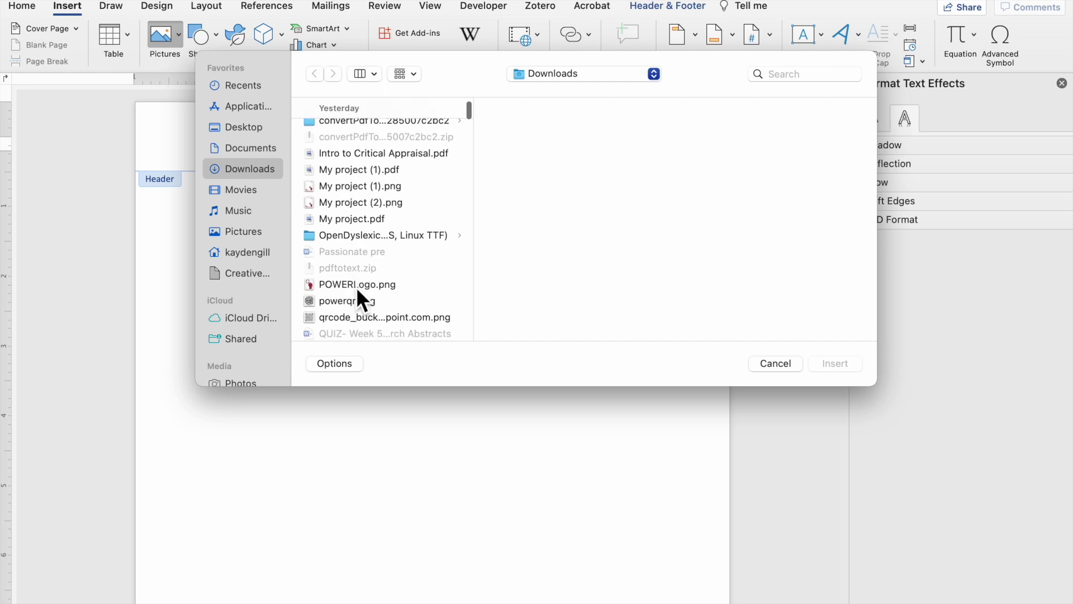
click(356, 285)
click(834, 364)
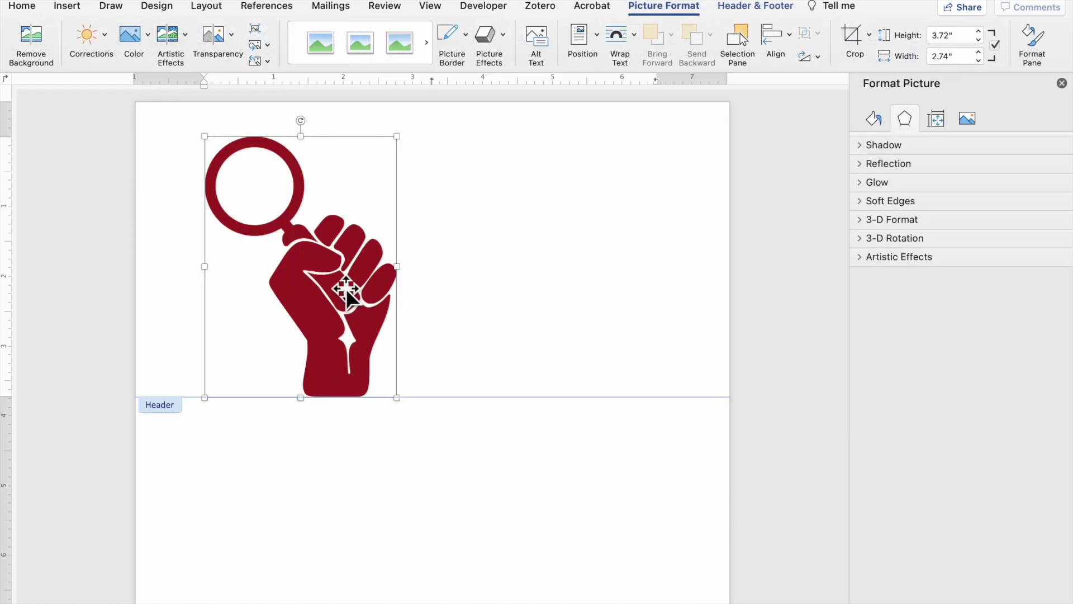
Draw a right triangle about 1.2 inches high and 1.74 inches wide near the header's right edge
click(538, 165)
click(67, 7)
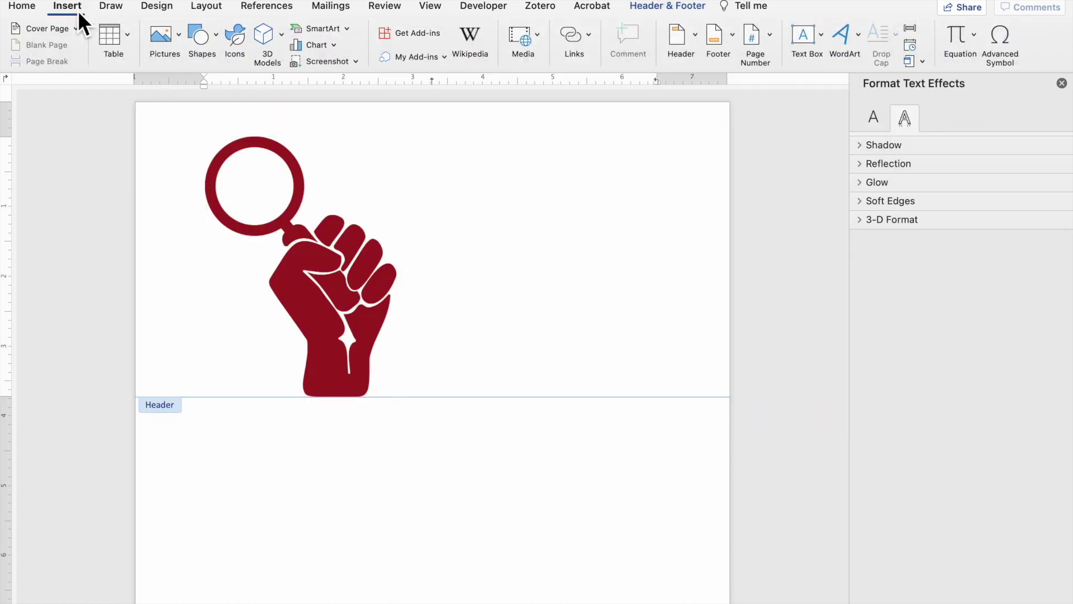
click(205, 49)
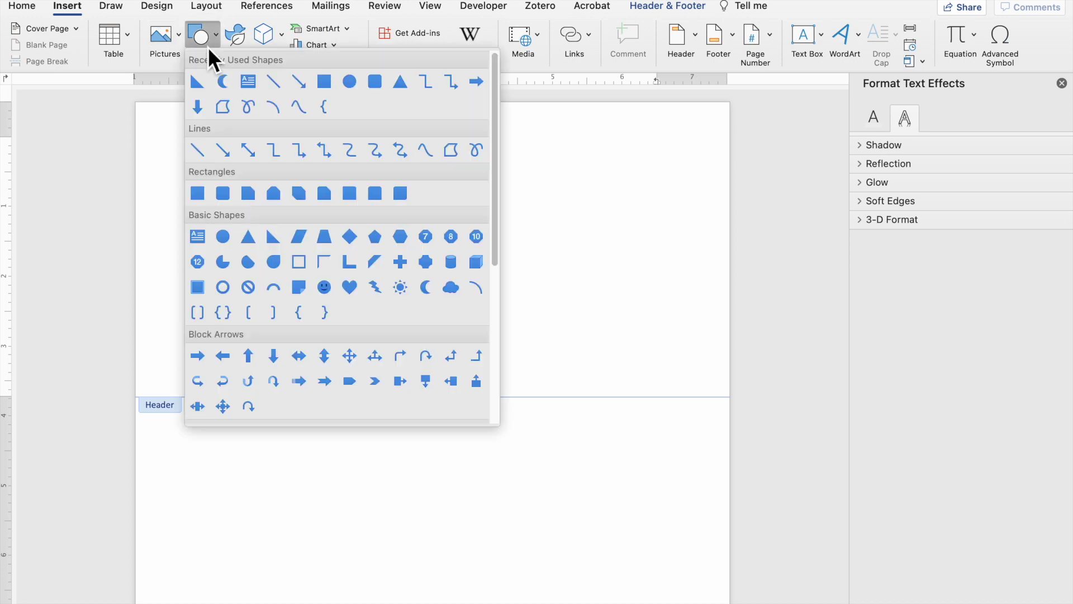
click(277, 236)
drag(600, 168, 721, 250)
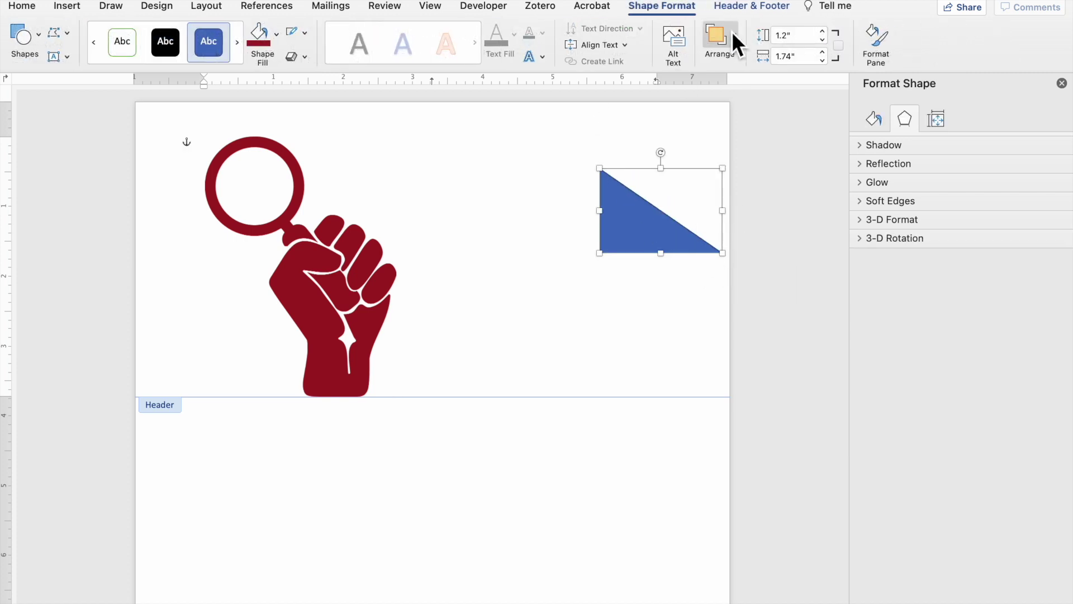
Rotate the triangle 180 degrees and move it into the page's upper-right corner
click(660, 152)
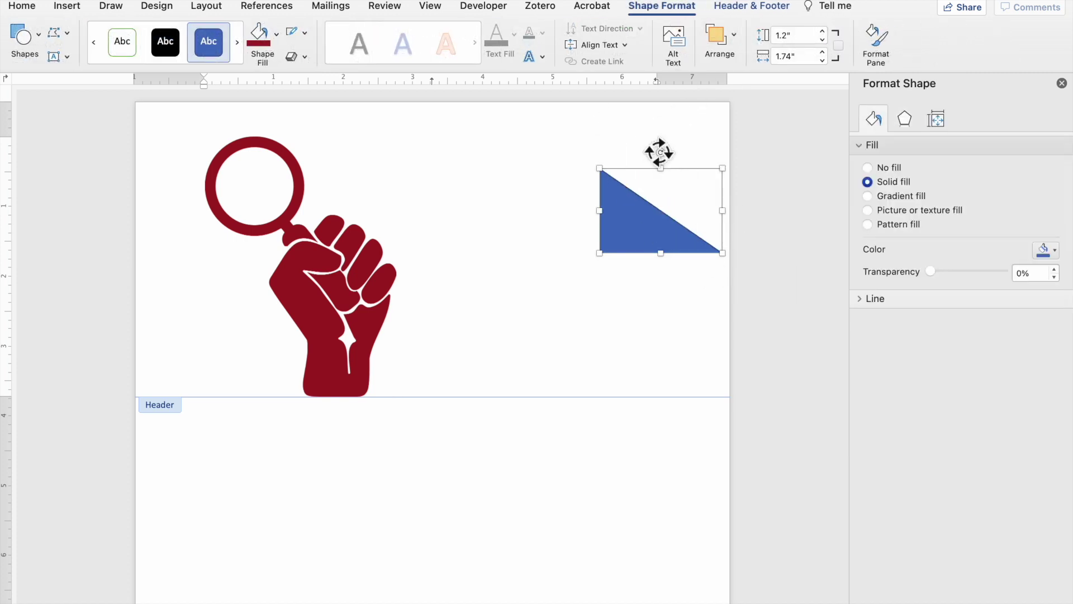
drag(659, 150, 662, 268)
drag(677, 207, 682, 146)
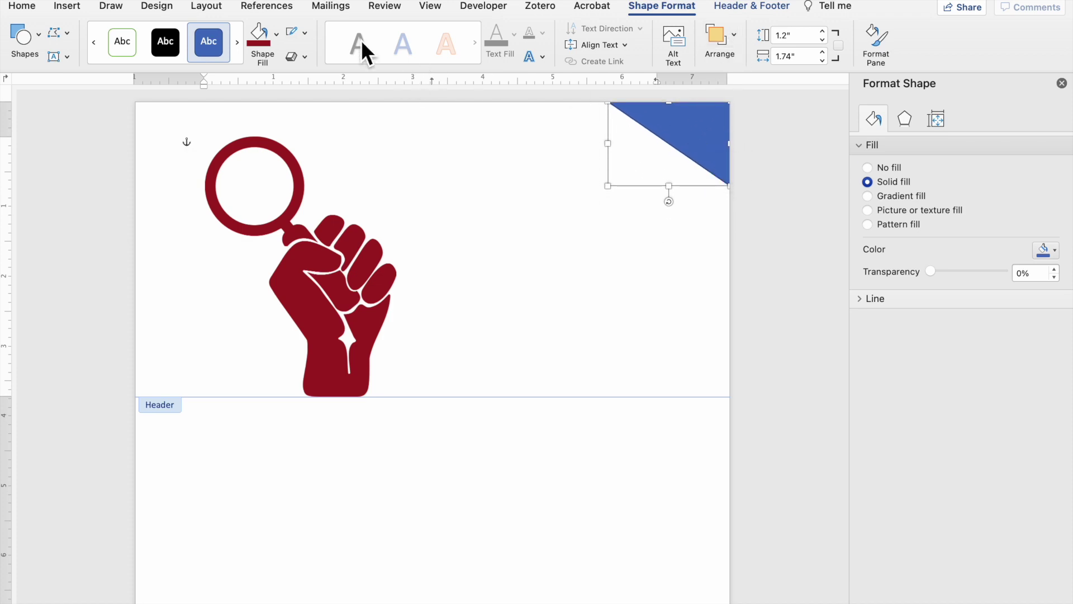
Fill the corner triangle with the dark red sampled from the logo using the eyedropper
click(305, 36)
click(314, 53)
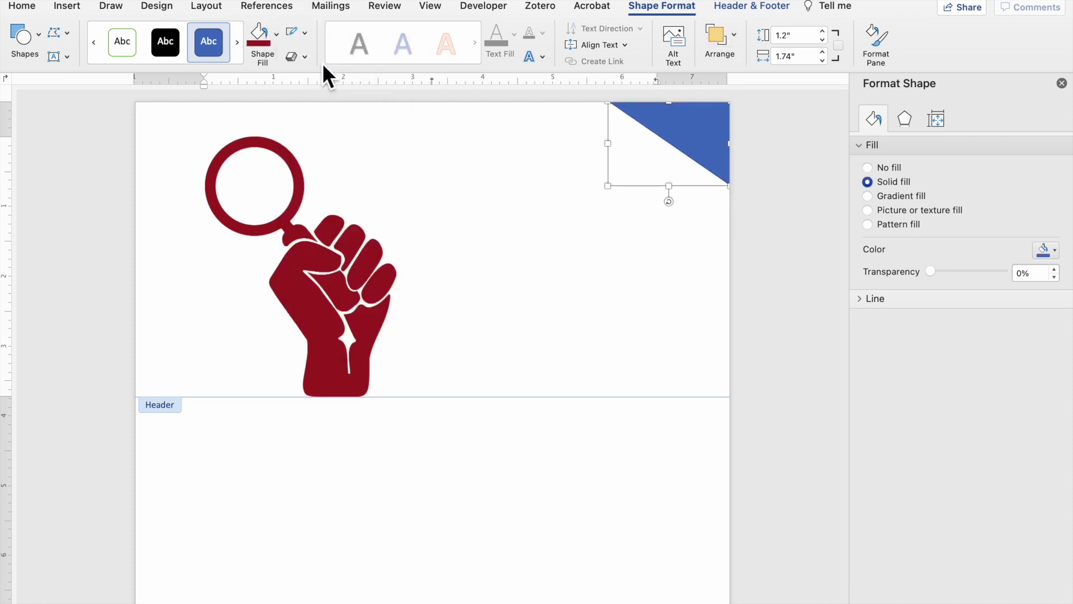
click(283, 38)
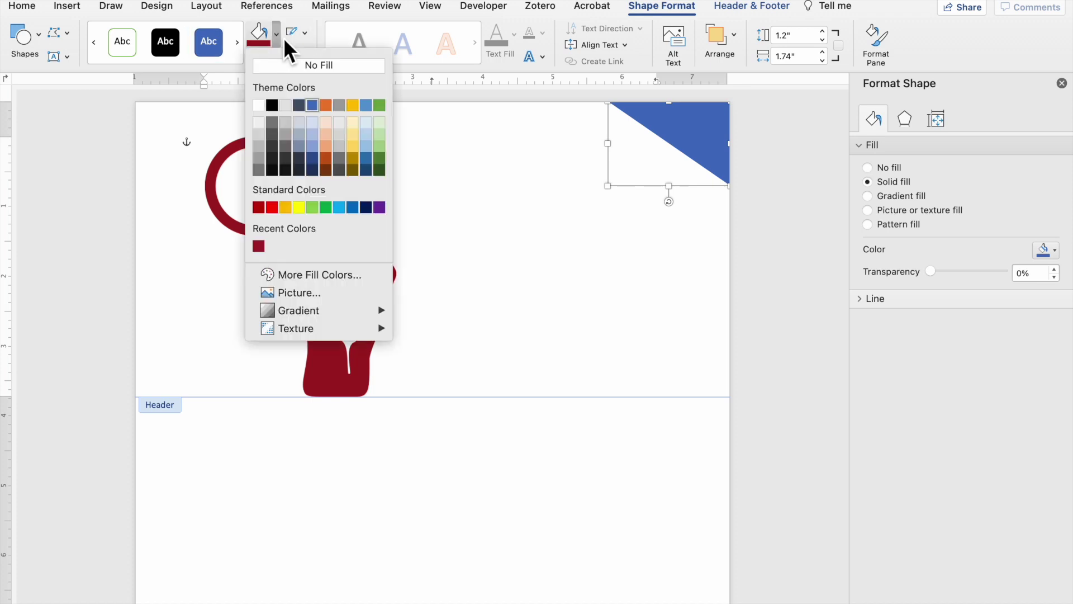
click(282, 272)
click(491, 343)
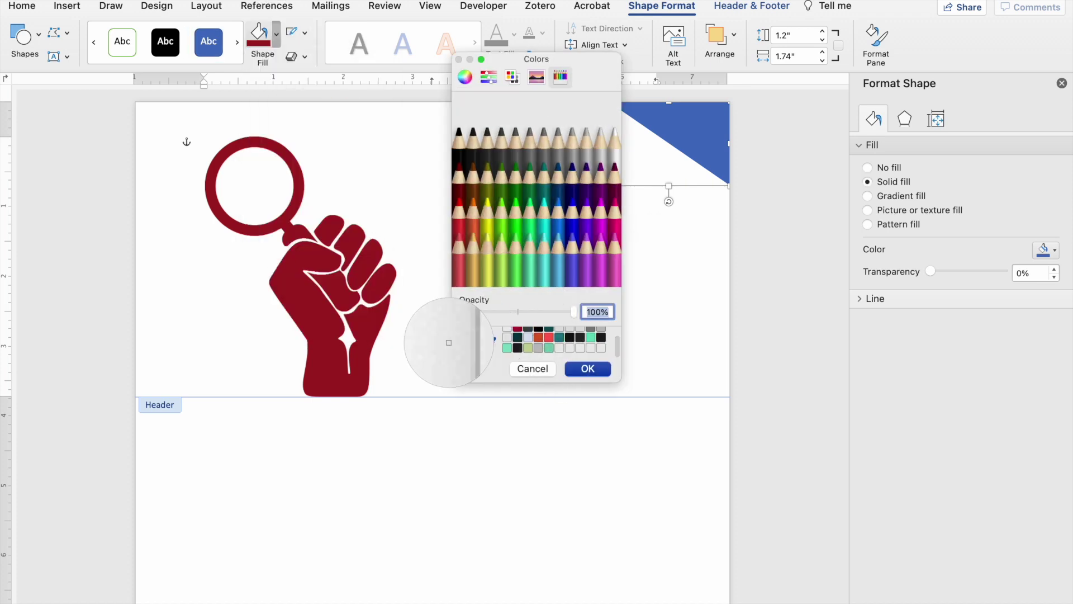
click(321, 324)
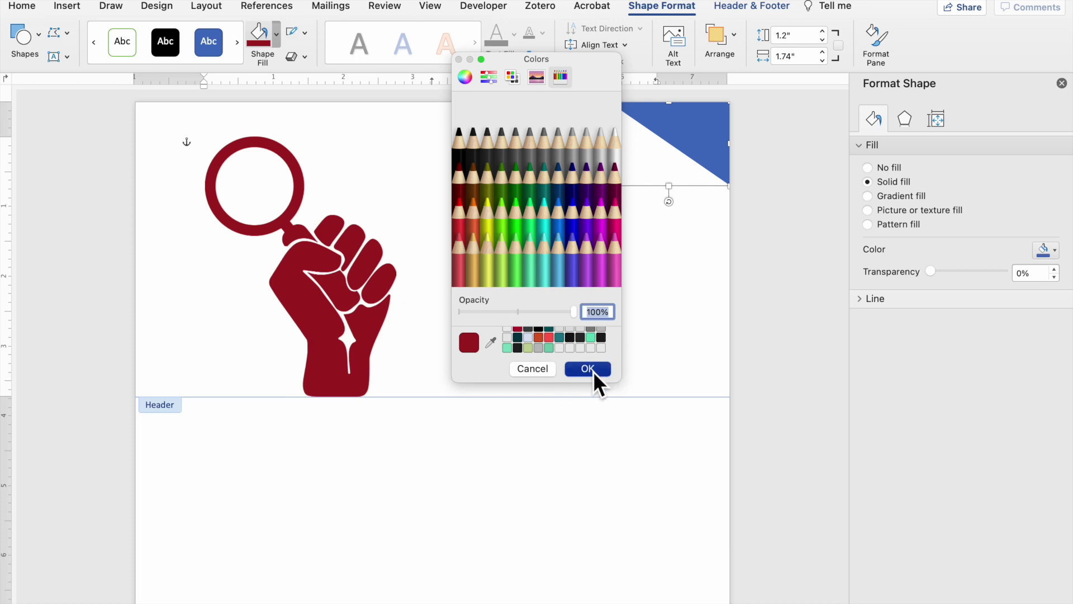
click(587, 369)
click(642, 256)
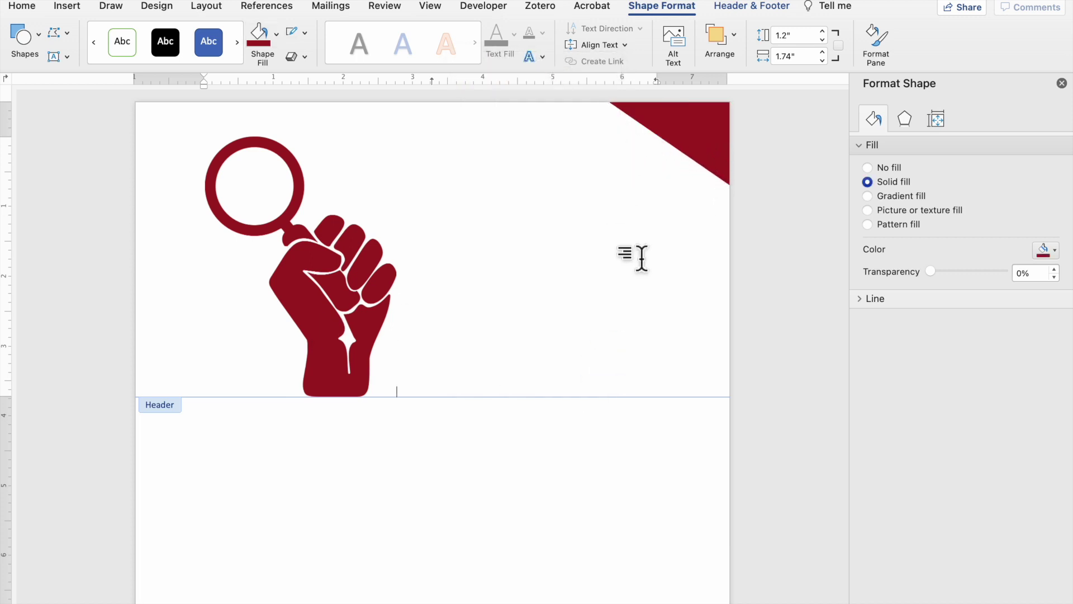
Duplicate the red triangle in the corner and resize the copy to about 0.85 inches high by 2.29 inches wide
click(705, 142)
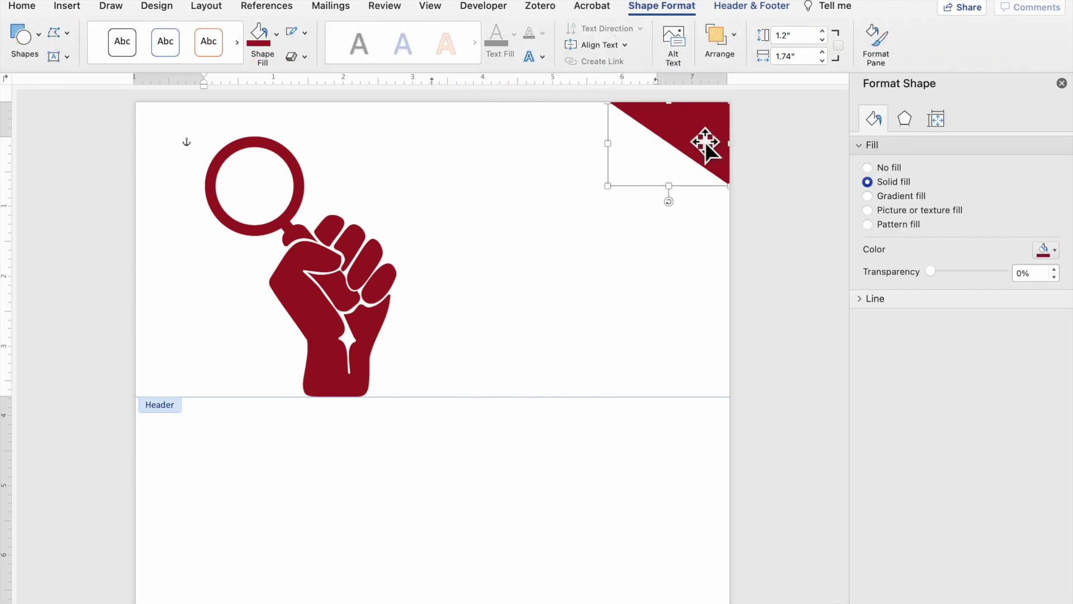
click(704, 143)
right_click(703, 143)
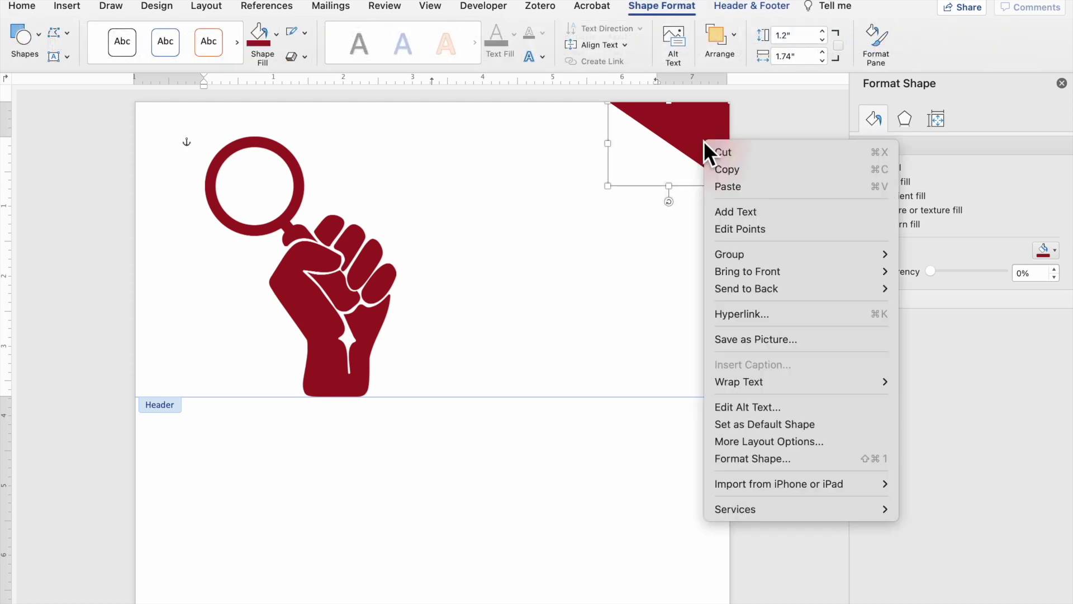
click(744, 169)
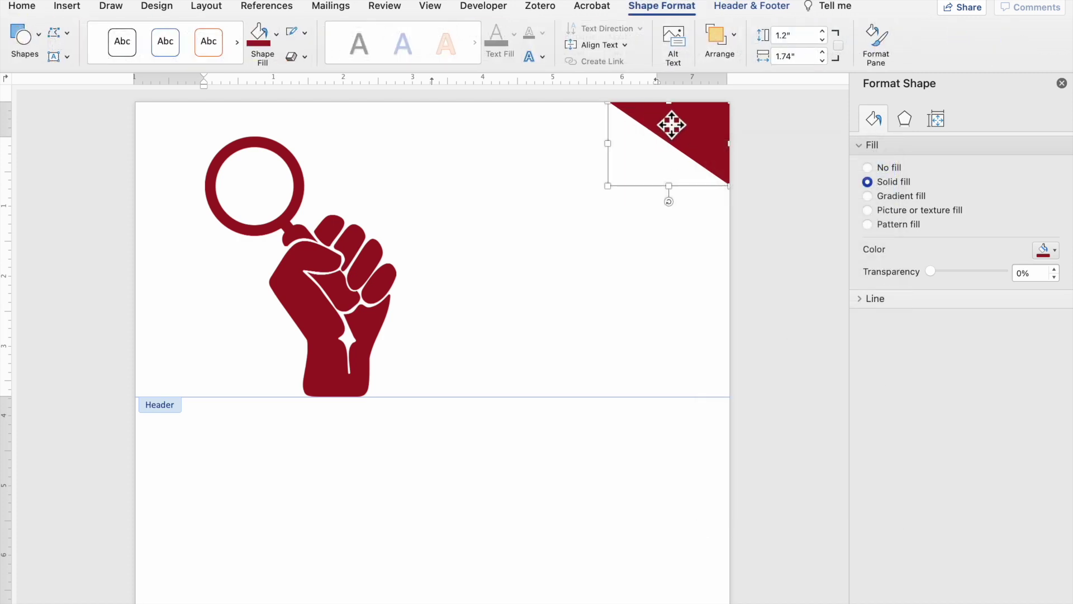
right_click(671, 121)
click(722, 169)
mouse_move(693, 142)
mouse_down()
mouse_move(662, 132)
mouse_move(682, 132)
mouse_up()
drag(608, 143, 570, 143)
drag(656, 186, 651, 162)
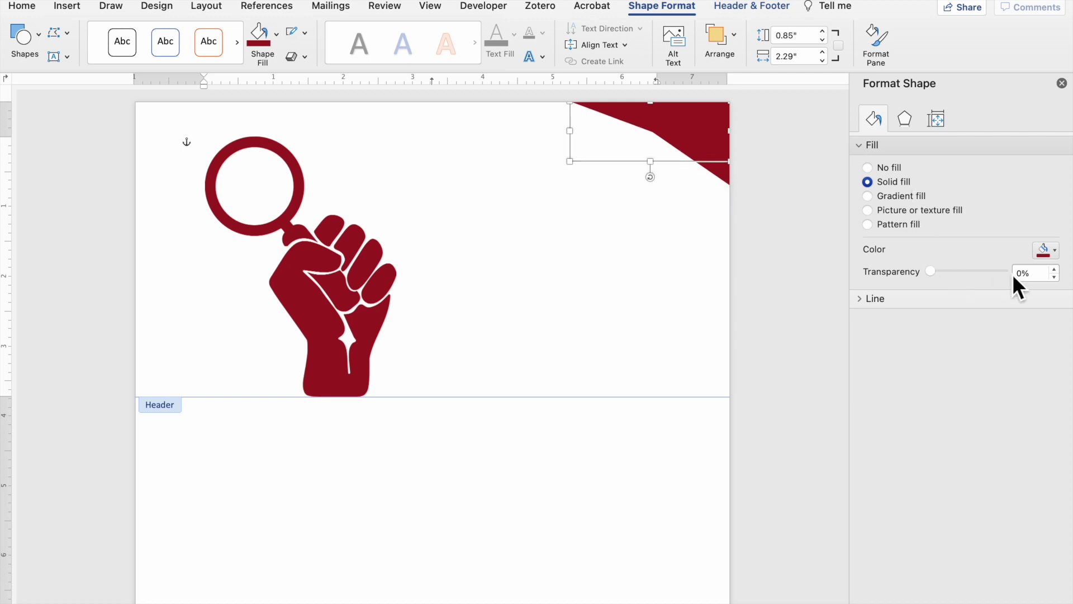
Set the wide triangle copy's fill transparency to 70%
right_click(1028, 274)
key(Escape)
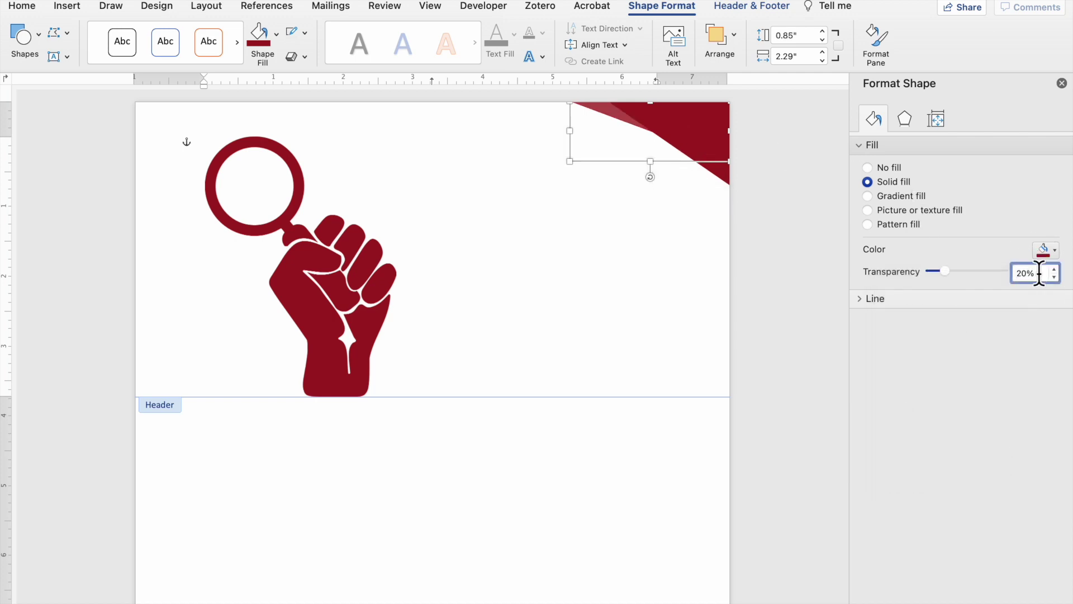
text(70)
key(Return)
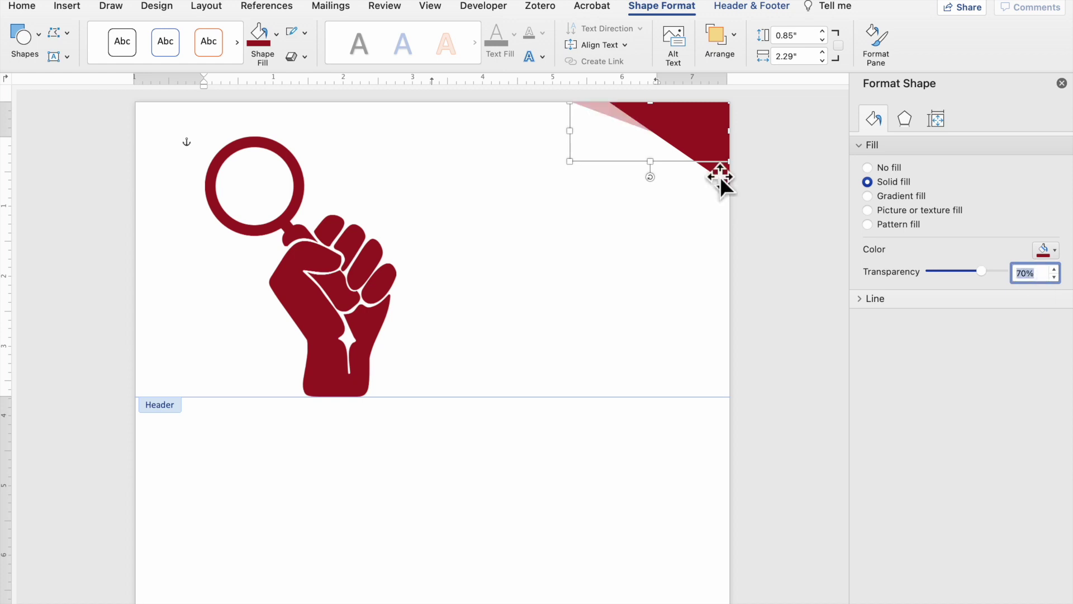
Paste another triangle copy into the corner and resize it to about 1.68 inches high by 2.03 inches wide
click(702, 127)
click(716, 163)
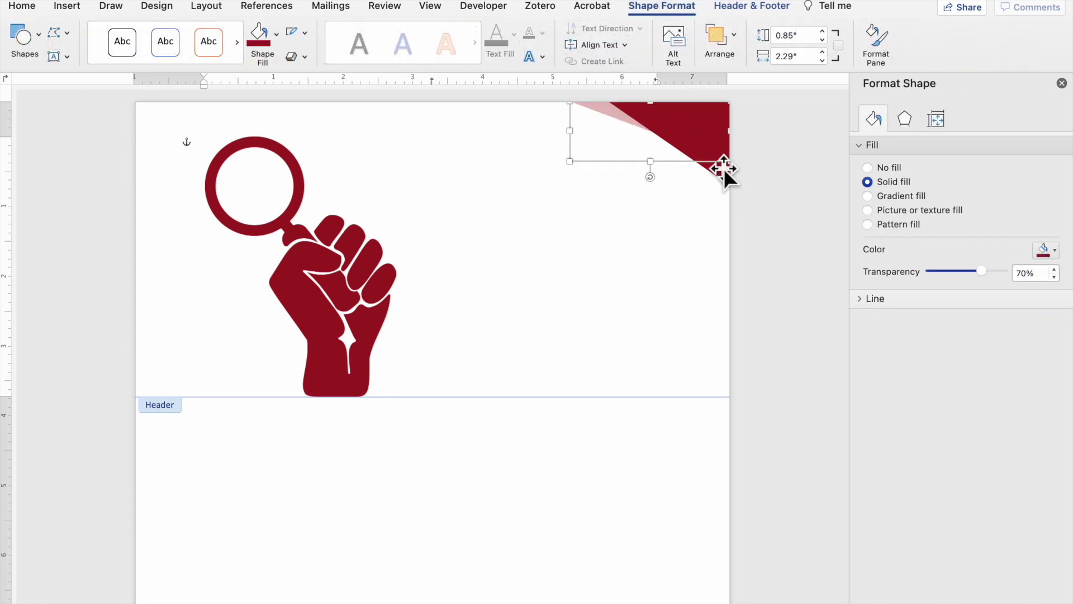
key(super+v)
drag(703, 151, 702, 141)
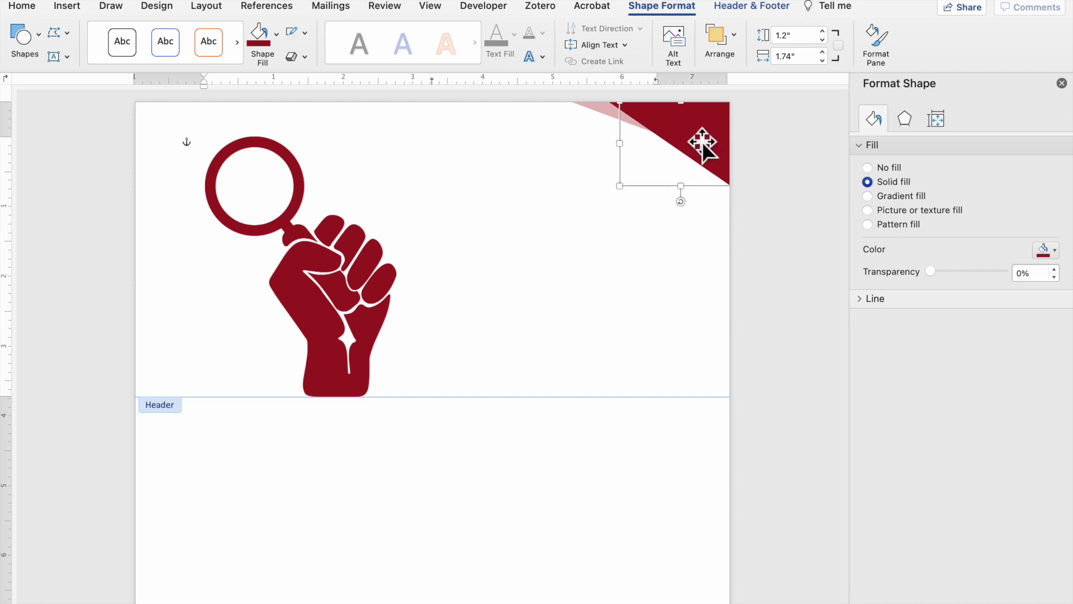
drag(681, 185, 681, 219)
drag(623, 160, 598, 161)
Set the tall triangle copy's fill transparency to 50%
click(1030, 273)
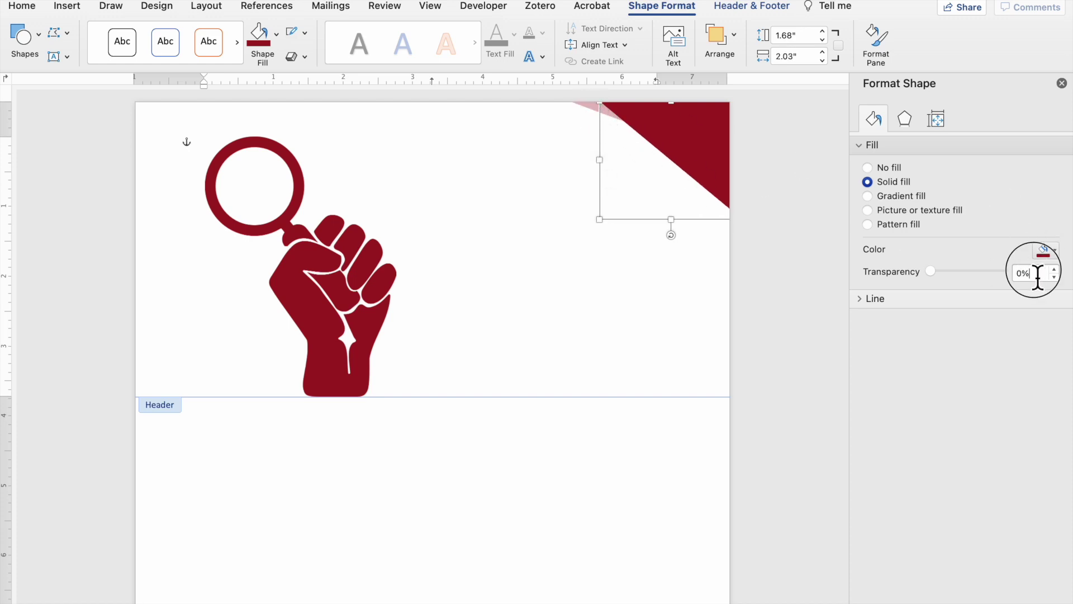
text(50)
key(Return)
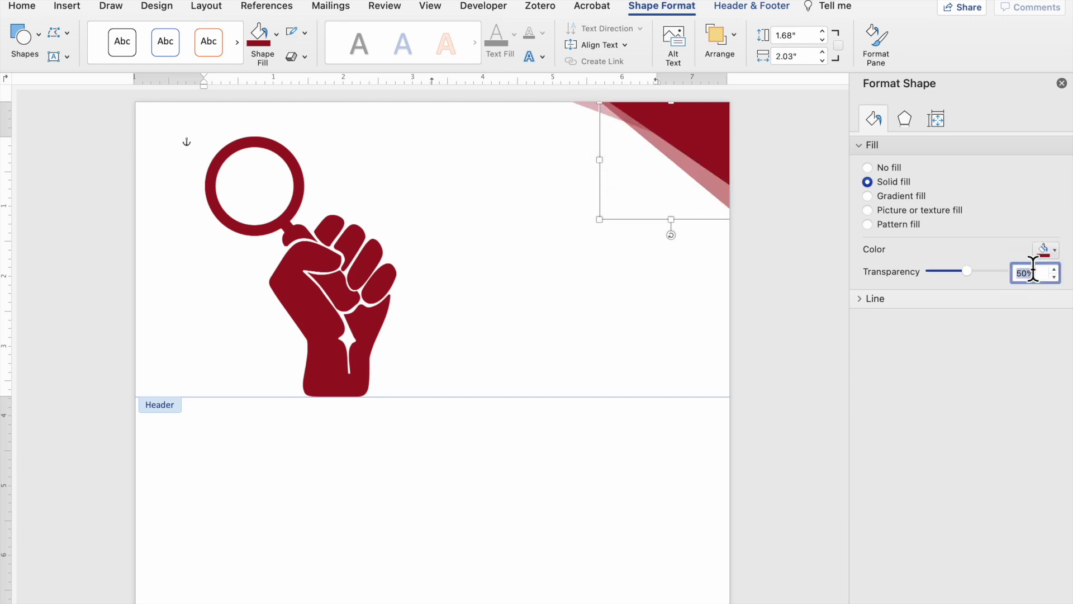
click(758, 192)
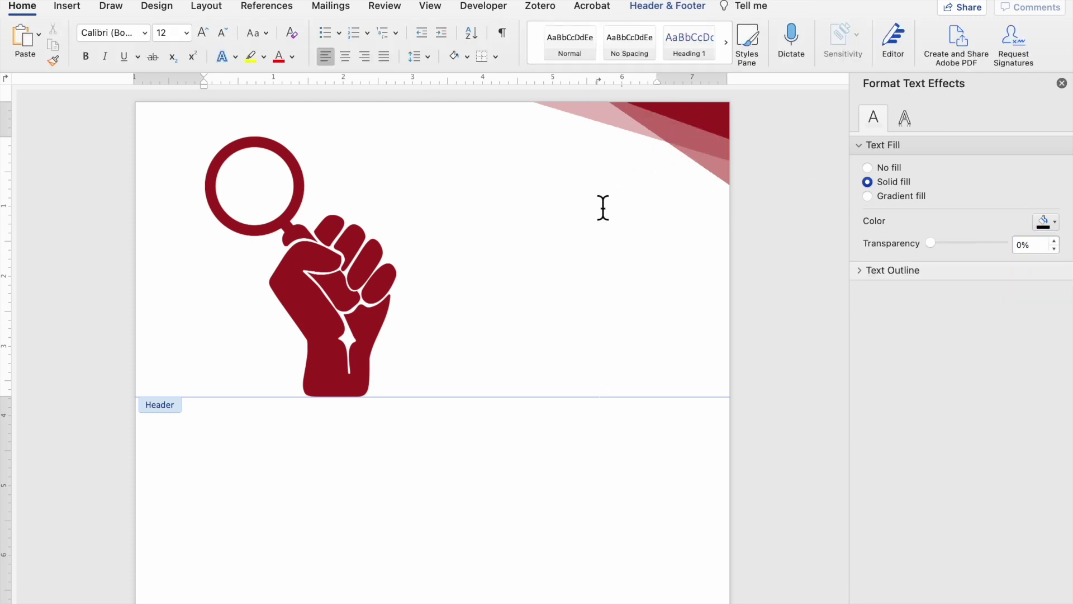
Select the three overlapping red triangles in the header corner and group them into one object
scroll(602, 207, down, 3)
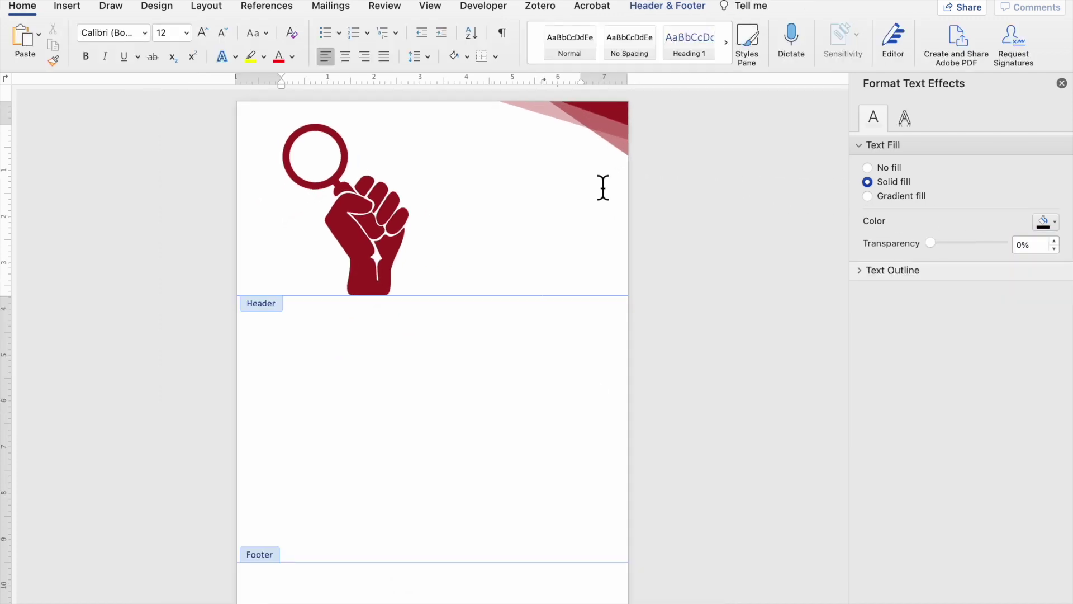
click(608, 145)
click(541, 111)
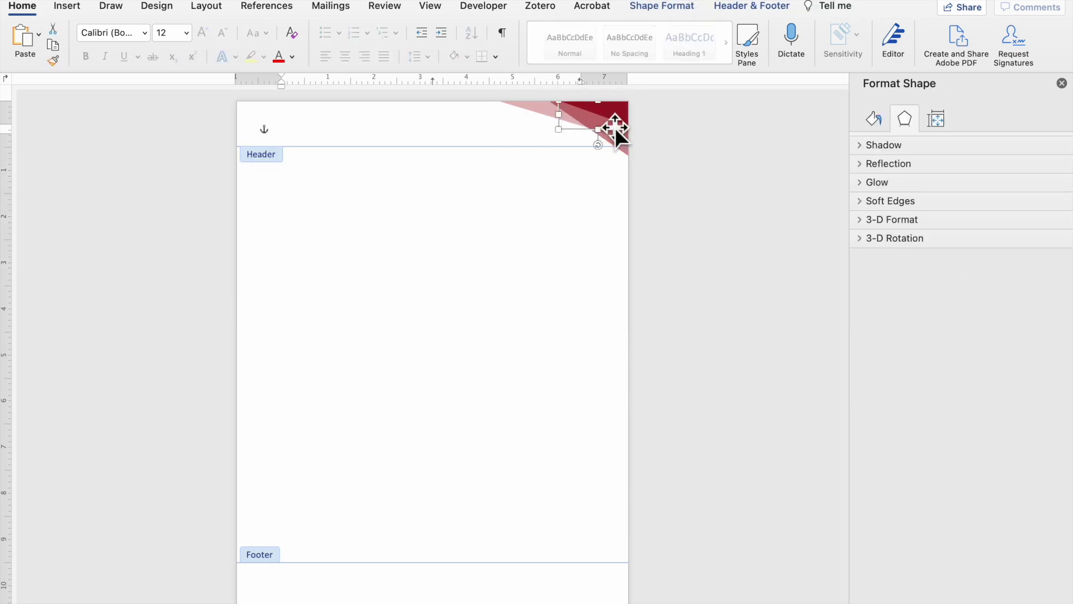
shift+click(625, 133)
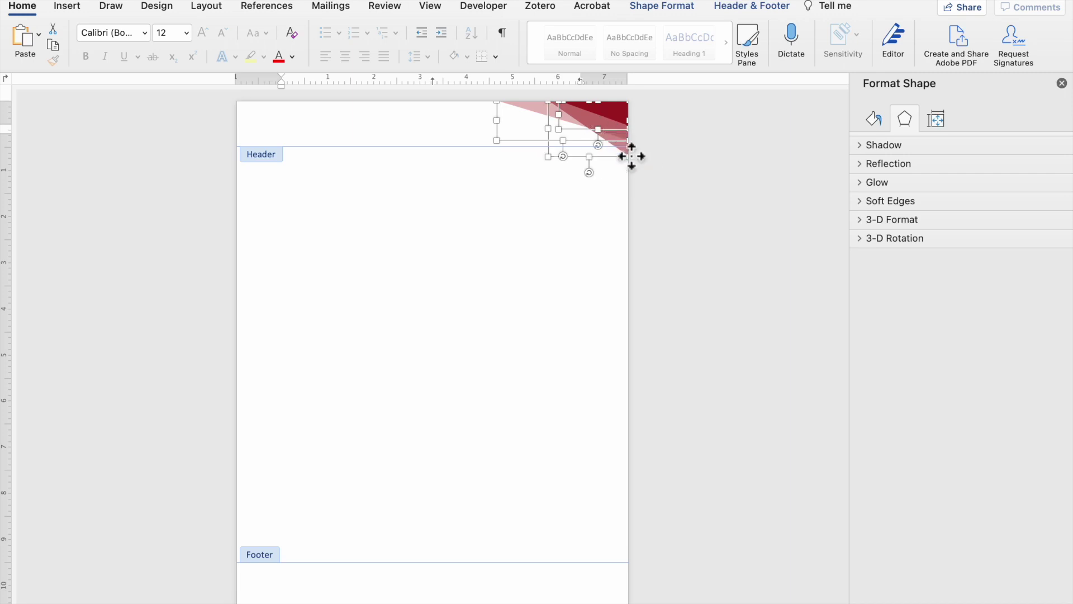
right_click(631, 156)
mouse_move(679, 221)
click(838, 218)
Copy the triangle group into the footer's lower-left page corner, turn it upside down and enlarge it slightly to fit the corner
drag(620, 148, 343, 580)
drag(315, 536, 316, 602)
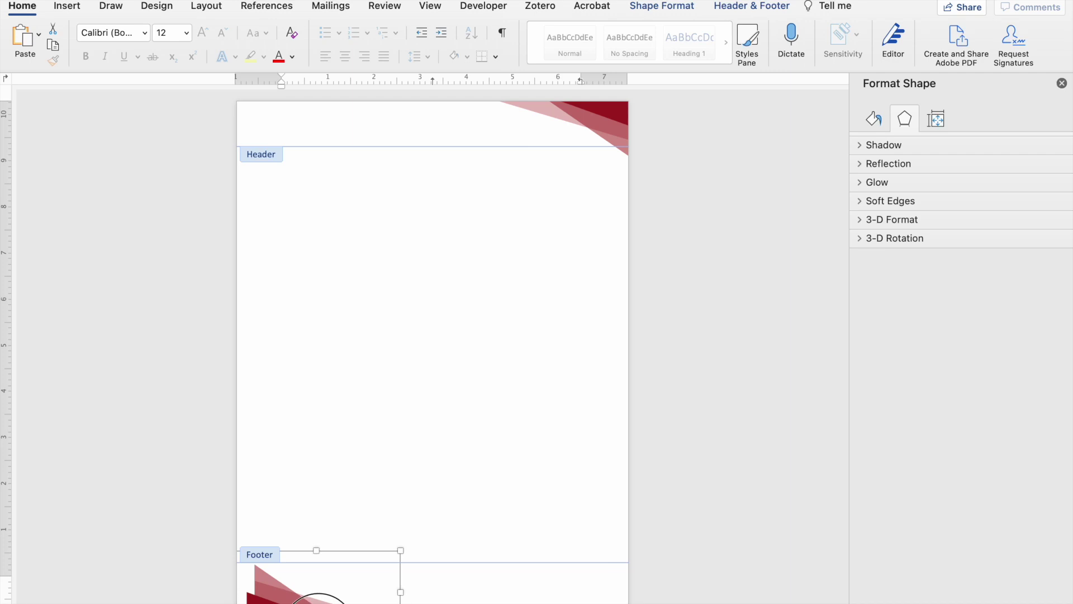
mouse_move(263, 582)
mouse_down()
mouse_move(240, 575)
mouse_move(249, 586)
mouse_up()
drag(381, 543, 412, 529)
drag(347, 587, 260, 591)
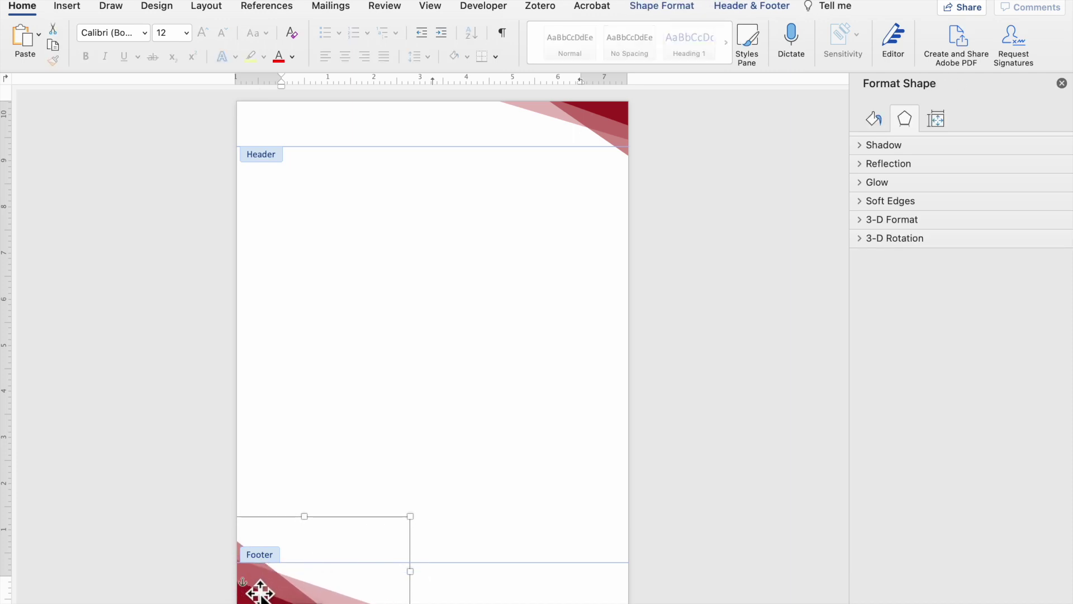
click(534, 573)
double_click(422, 382)
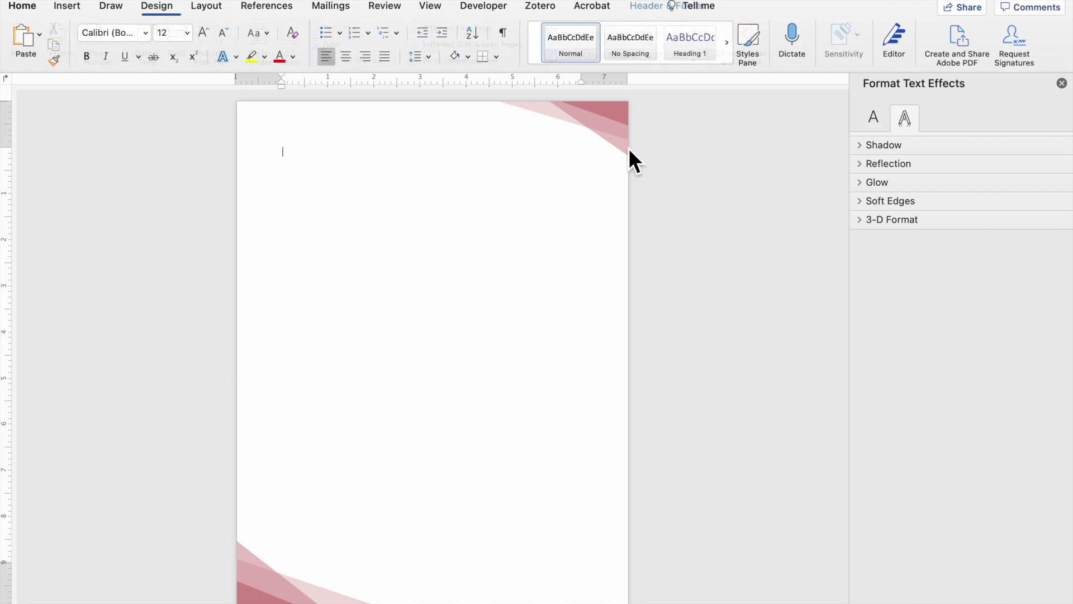
Run the accessibility checker on the document and go to the header triangle group listed under missing alternative text
double_click(615, 139)
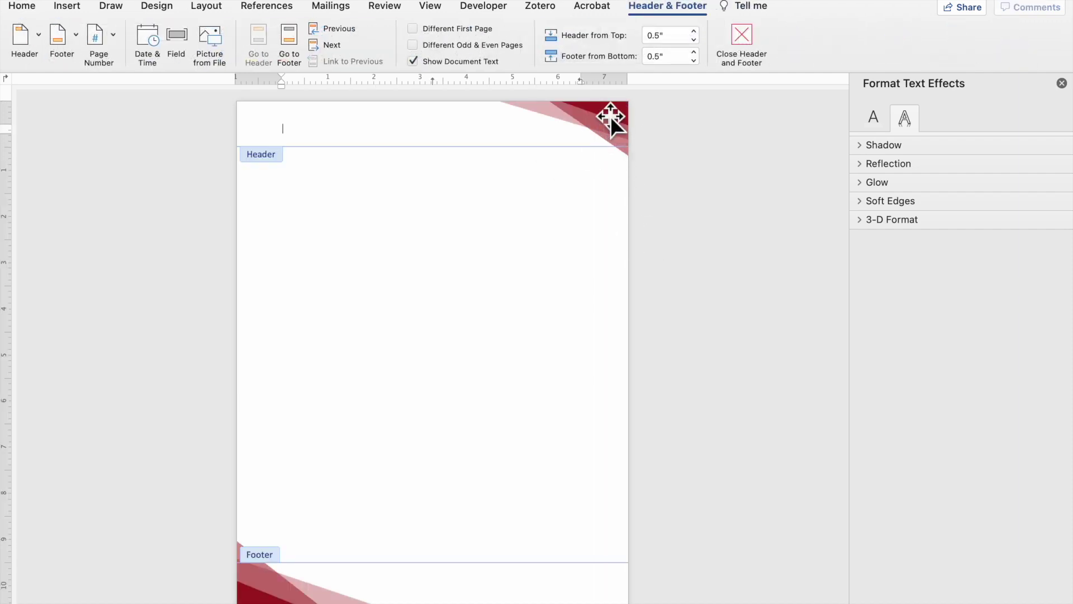
click(611, 115)
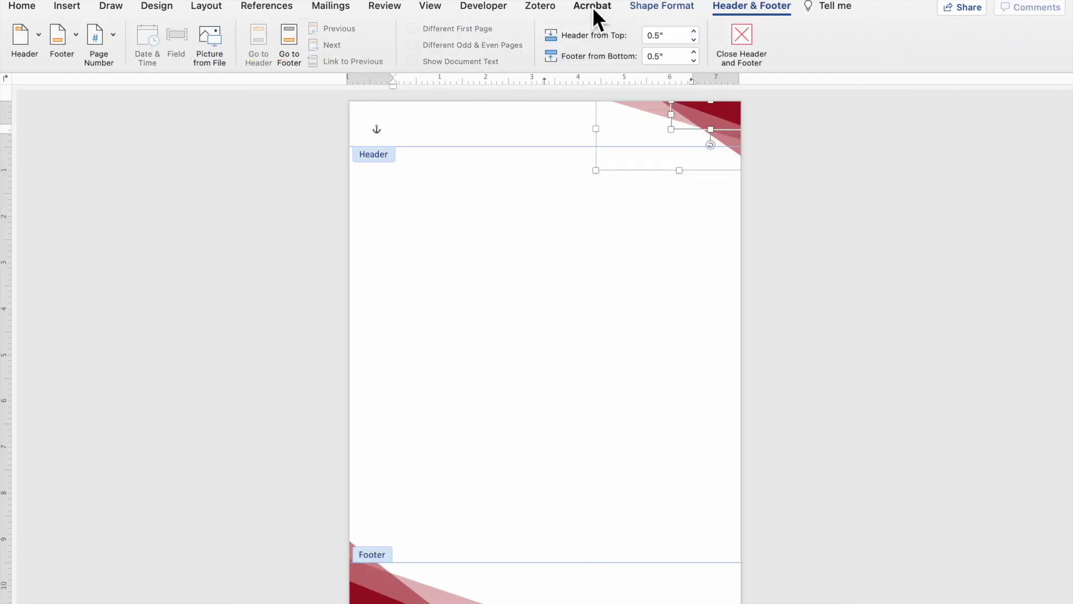
click(28, 8)
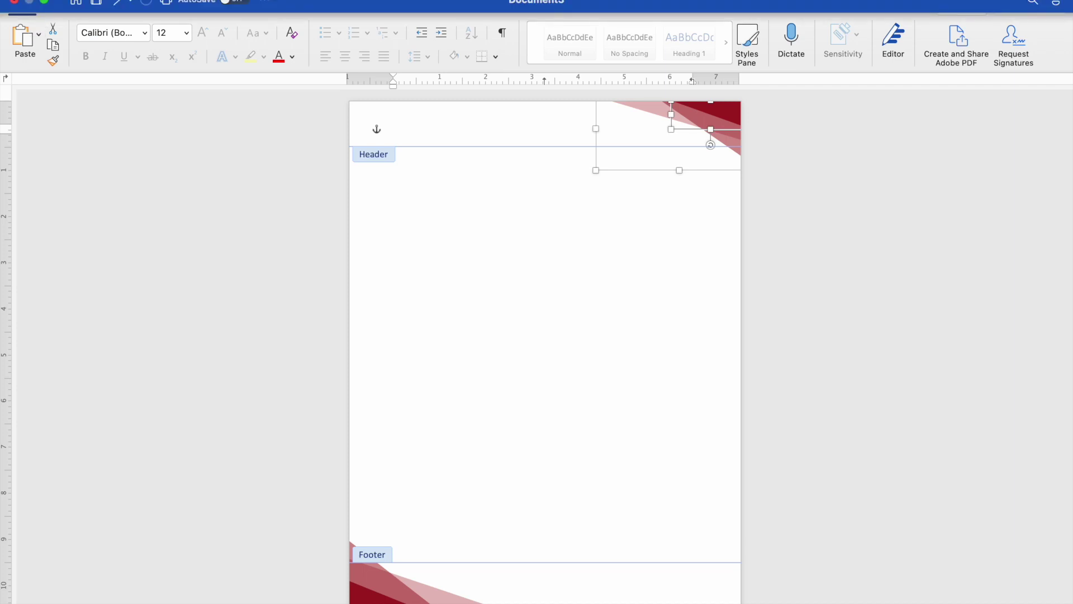
click(352, 0)
mouse_move(414, 0)
text(acce)
mouse_move(486, 39)
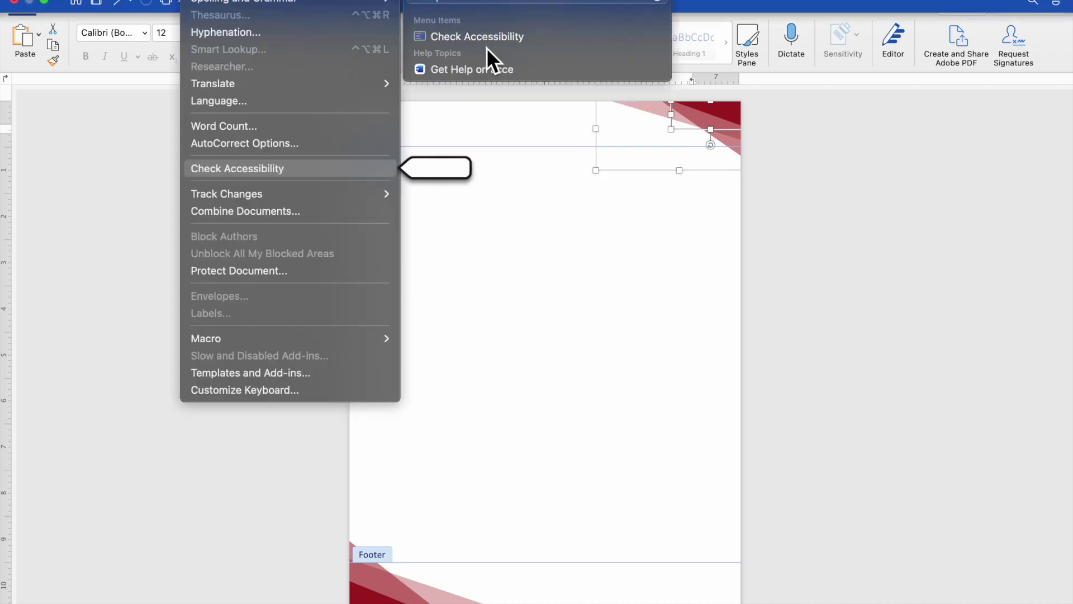
click(486, 37)
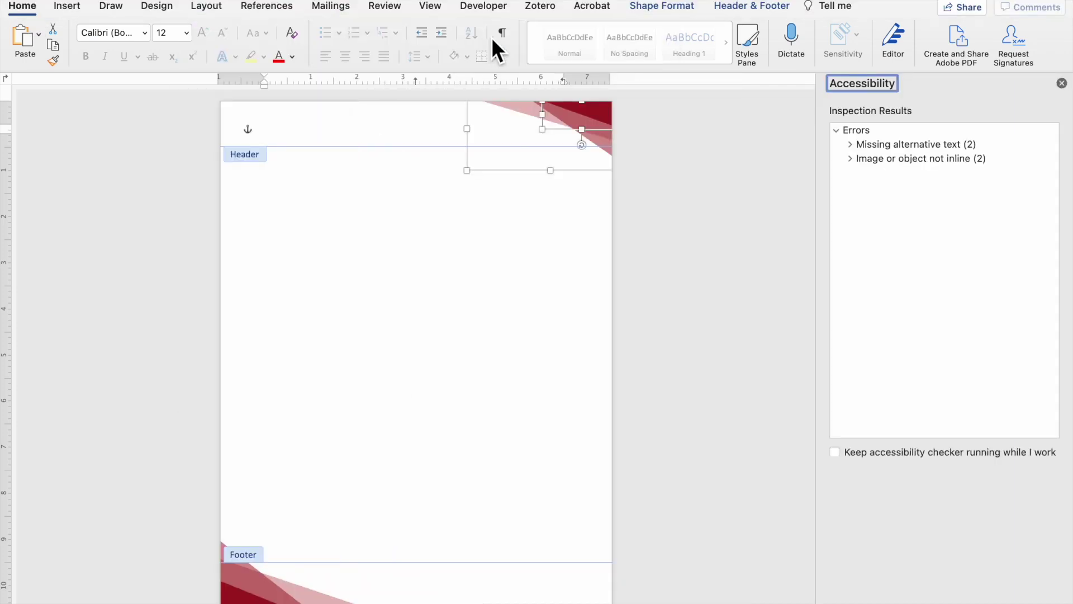
click(885, 143)
click(850, 144)
click(893, 158)
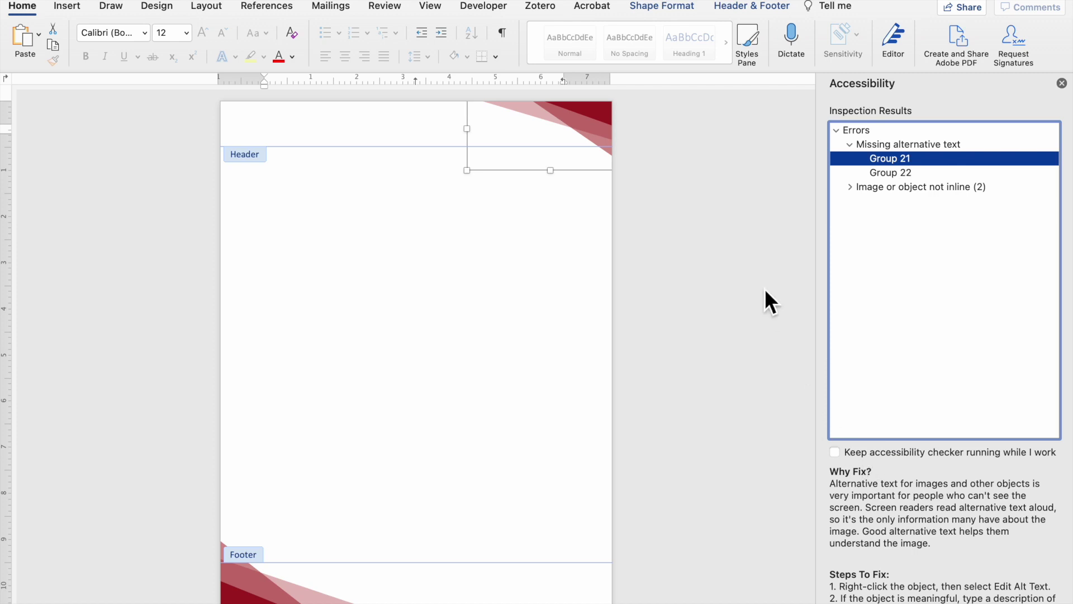
Mark the triangle groups in the header and footer as decorative in their alt text settings
right_click(596, 107)
click(678, 328)
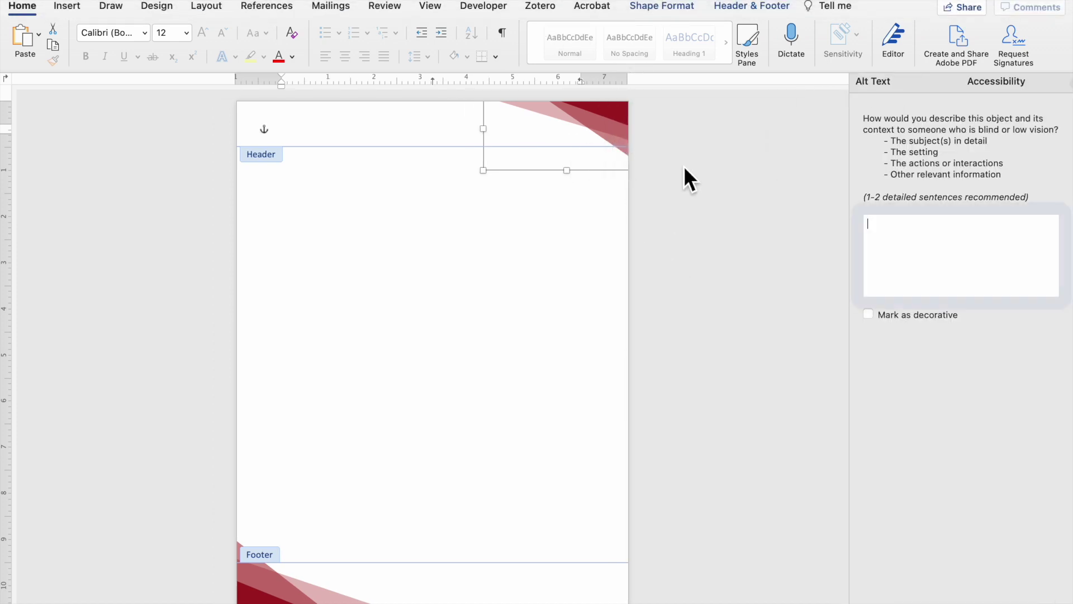
click(920, 242)
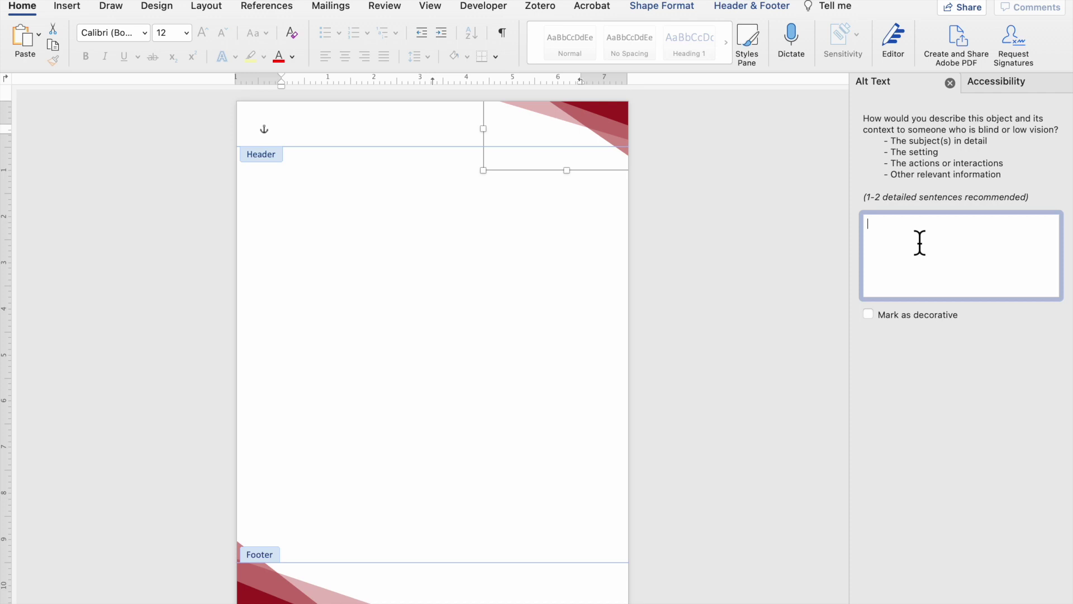
click(871, 315)
click(263, 587)
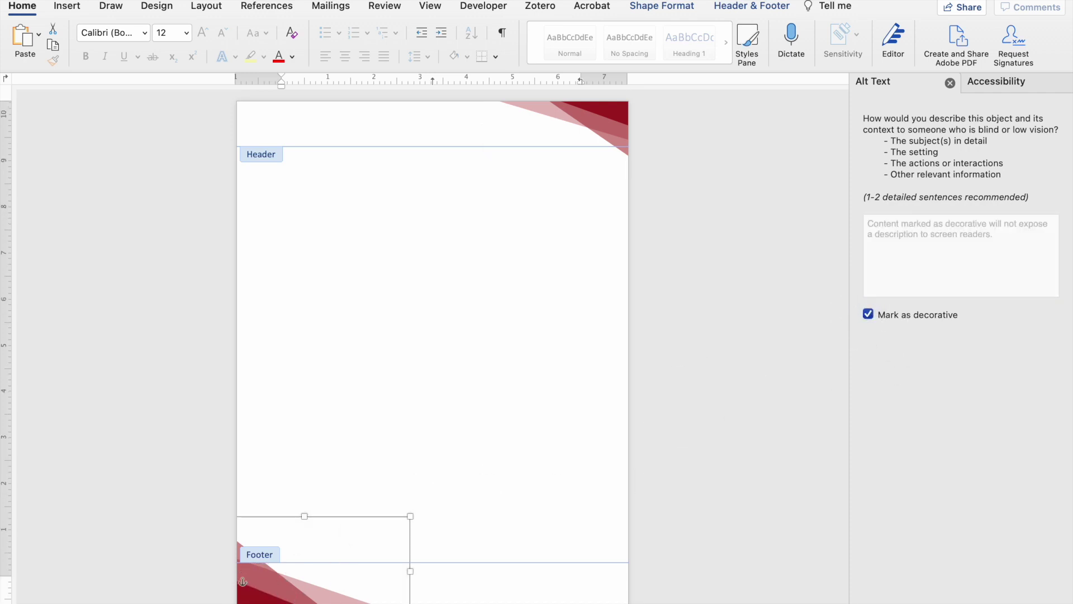
Review the accessibility results again and keep the accessibility checker running during work, then return to the document body
click(1039, 83)
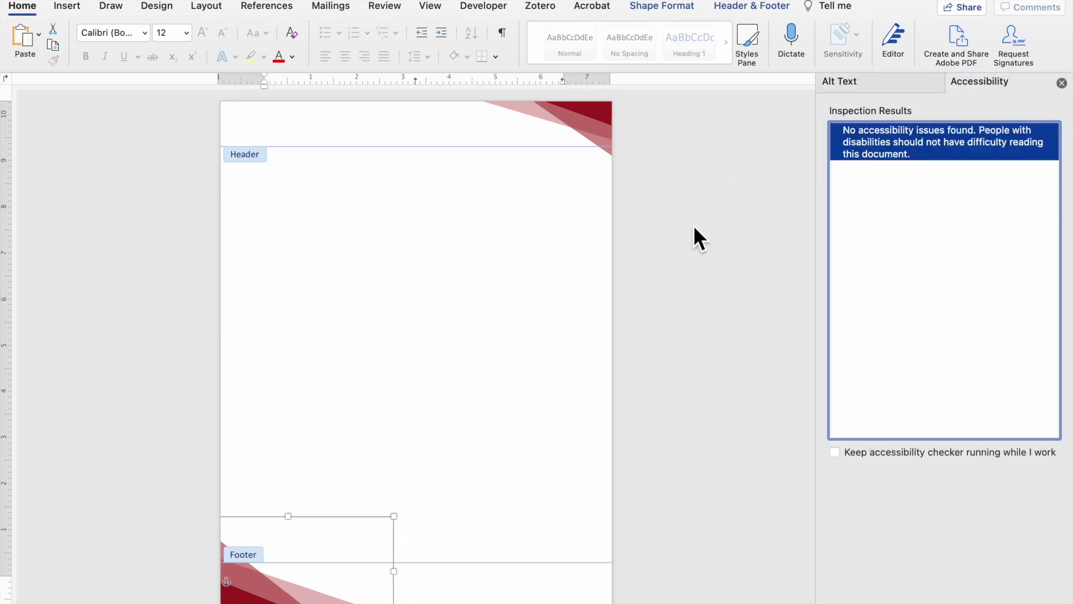
click(835, 452)
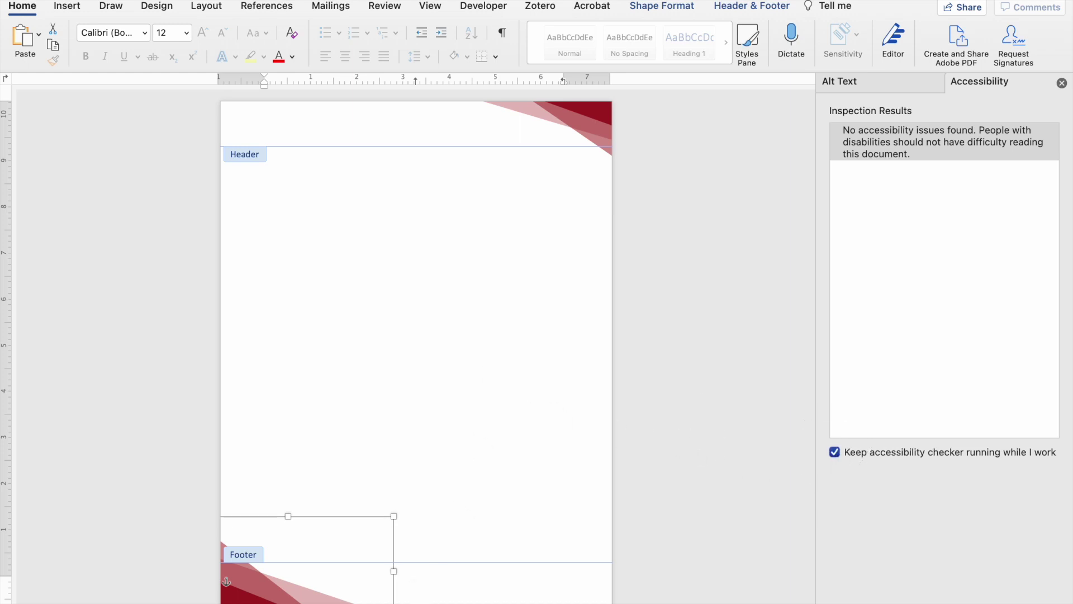
click(1061, 83)
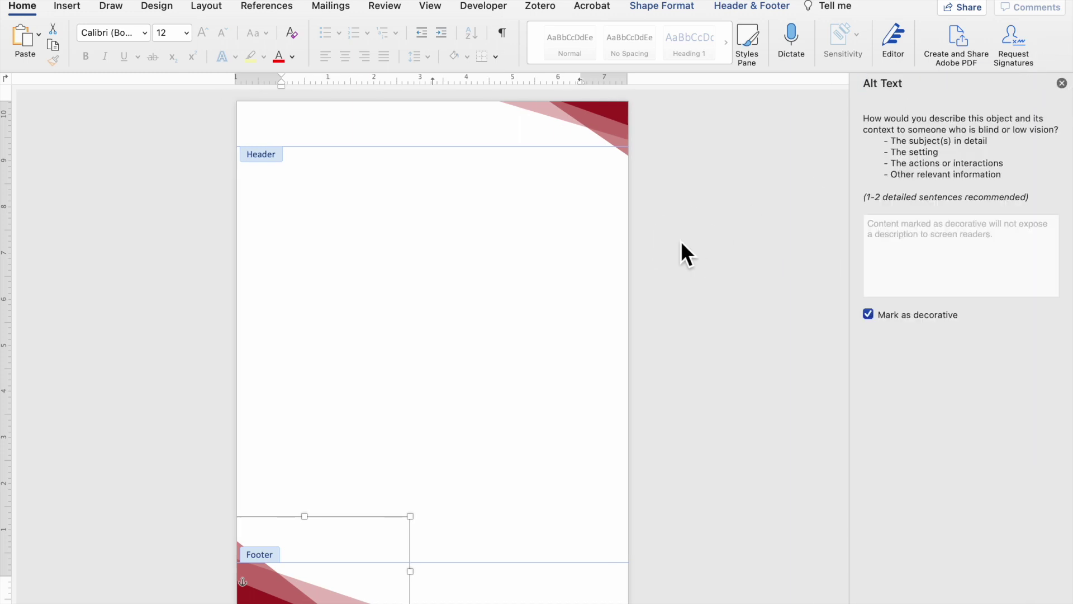
double_click(395, 310)
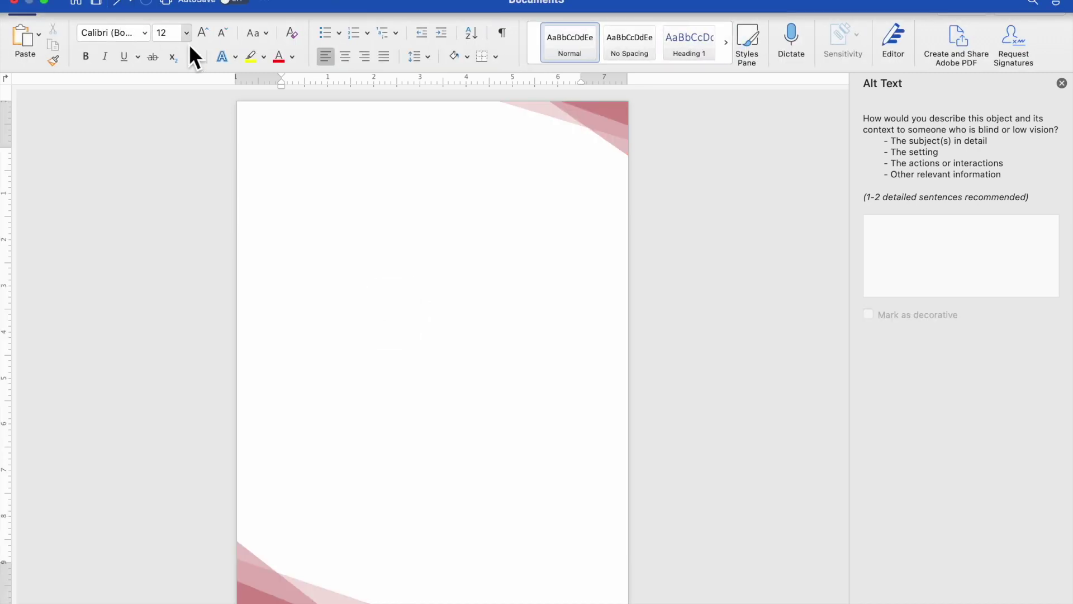
Insert the picture file POWERLogo.png from the Downloads folder into the page body
click(66, 7)
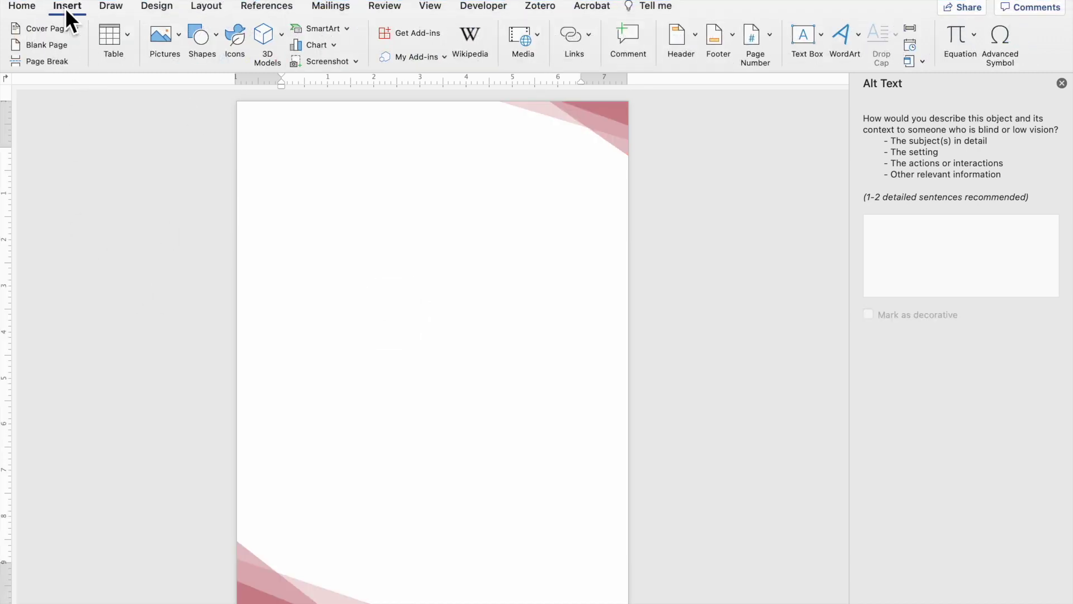
click(237, 40)
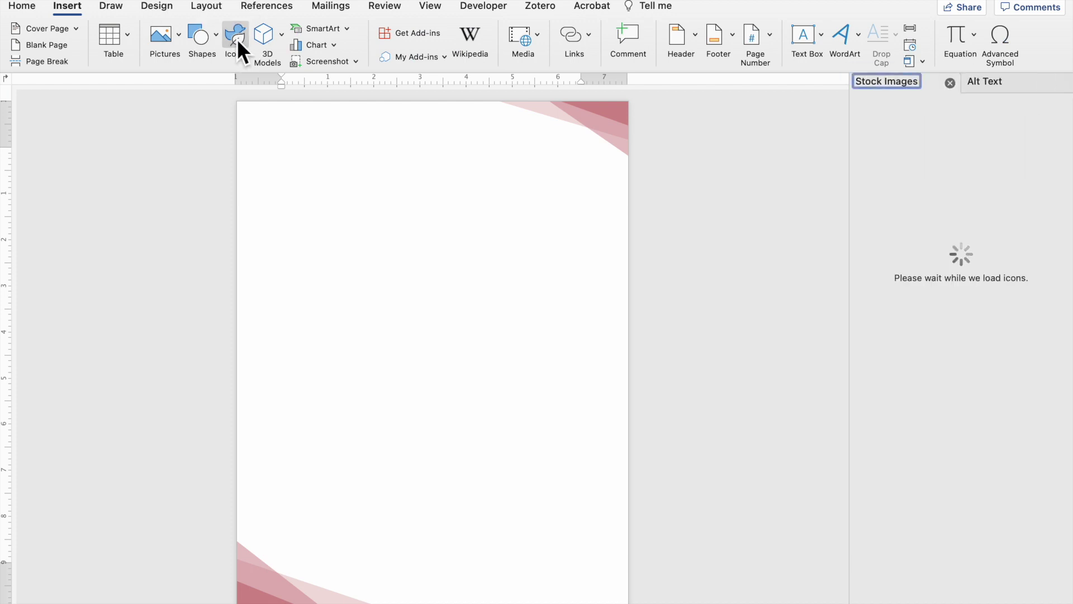
click(205, 38)
click(176, 33)
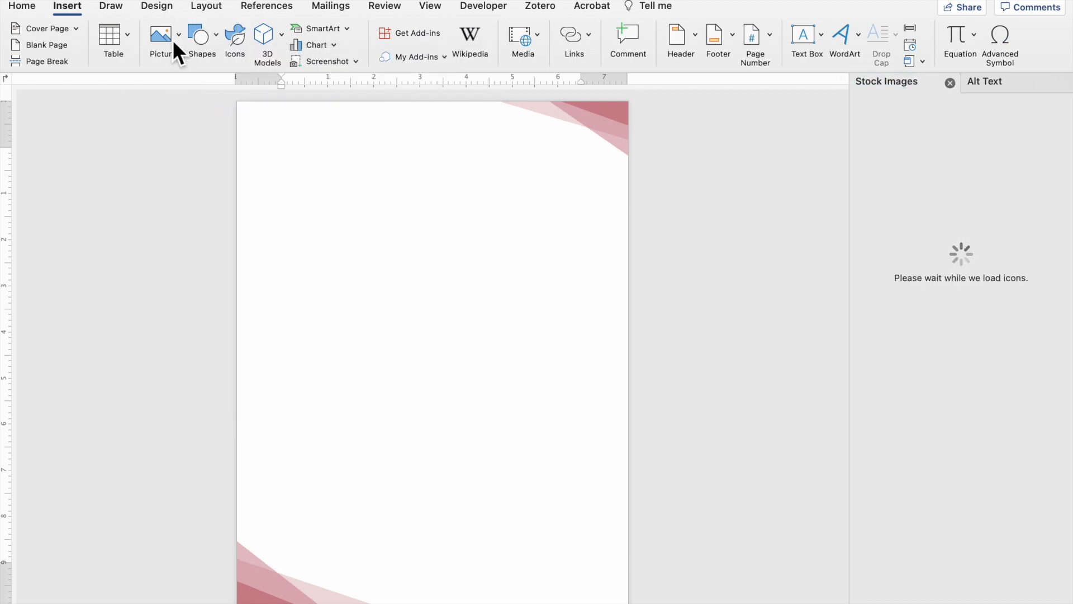
click(177, 36)
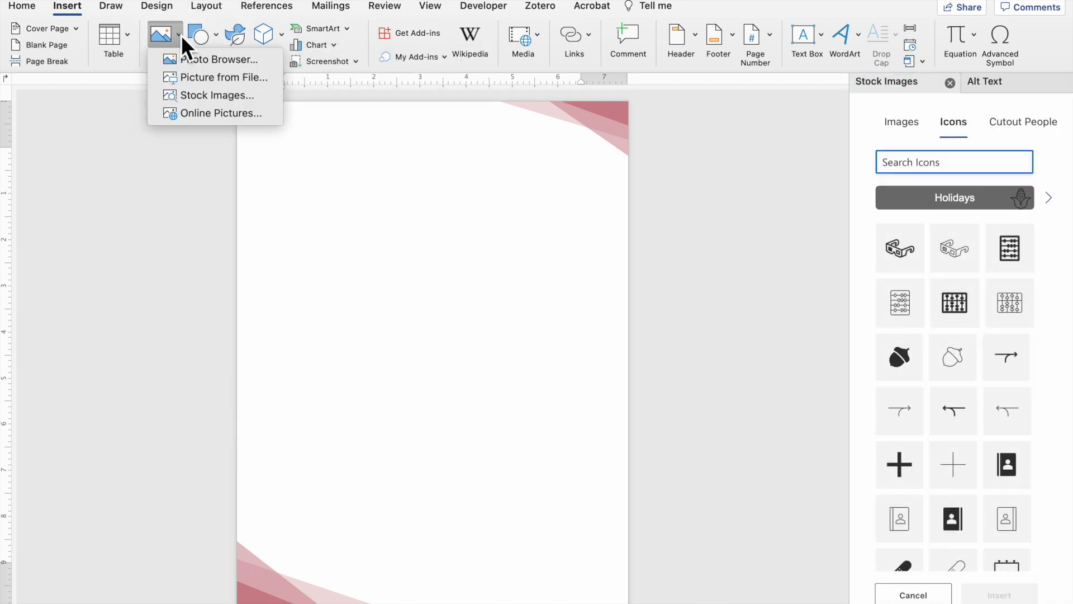
click(208, 83)
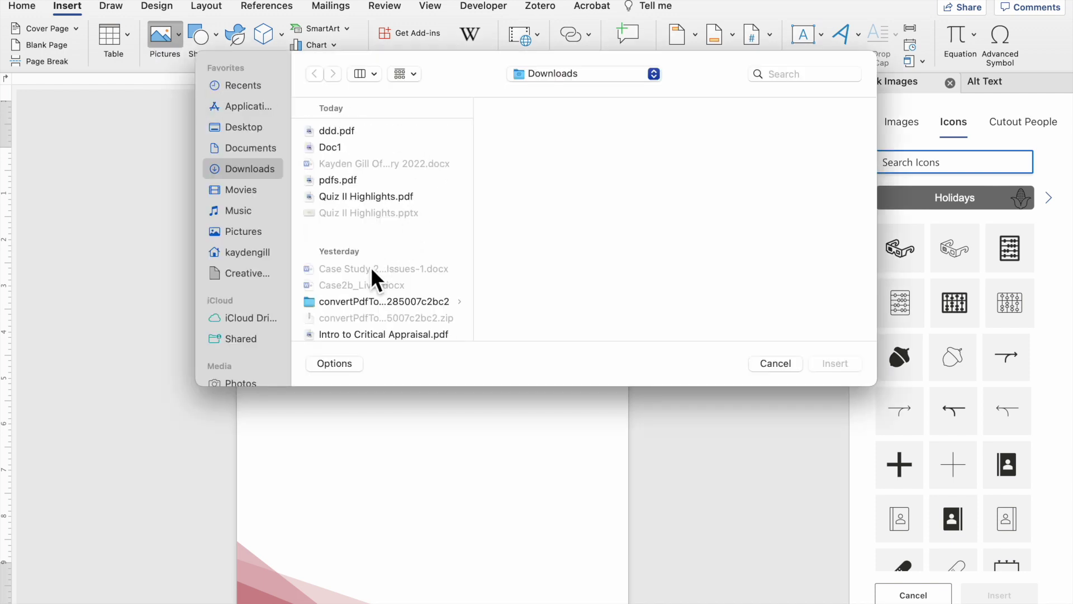
scroll(371, 267, down, 5)
click(368, 311)
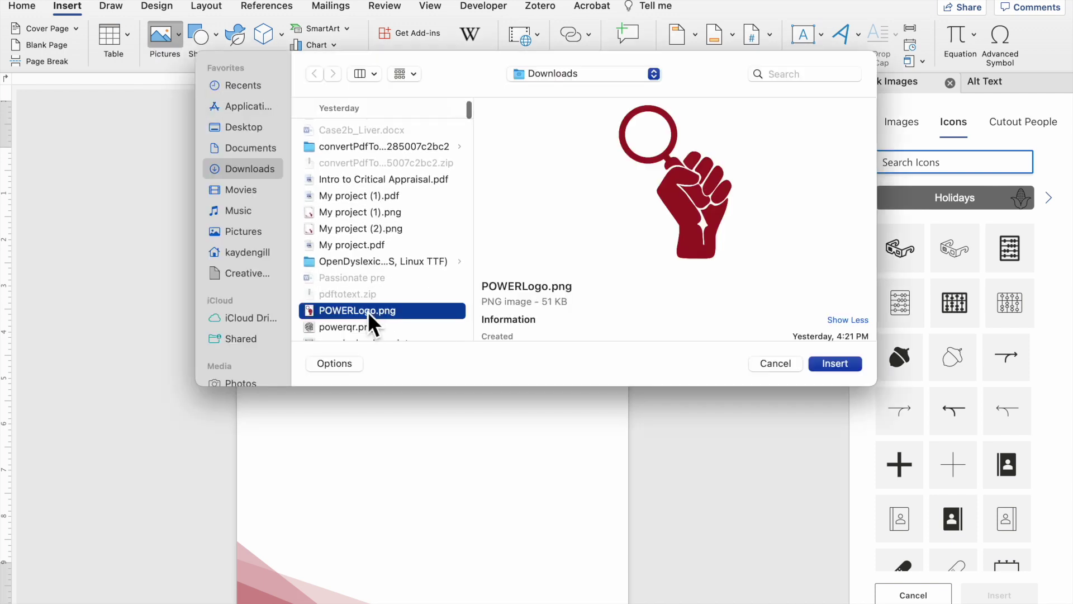
click(860, 366)
Set the logo picture's text wrapping to In Front of Text
drag(369, 292, 561, 590)
click(635, 35)
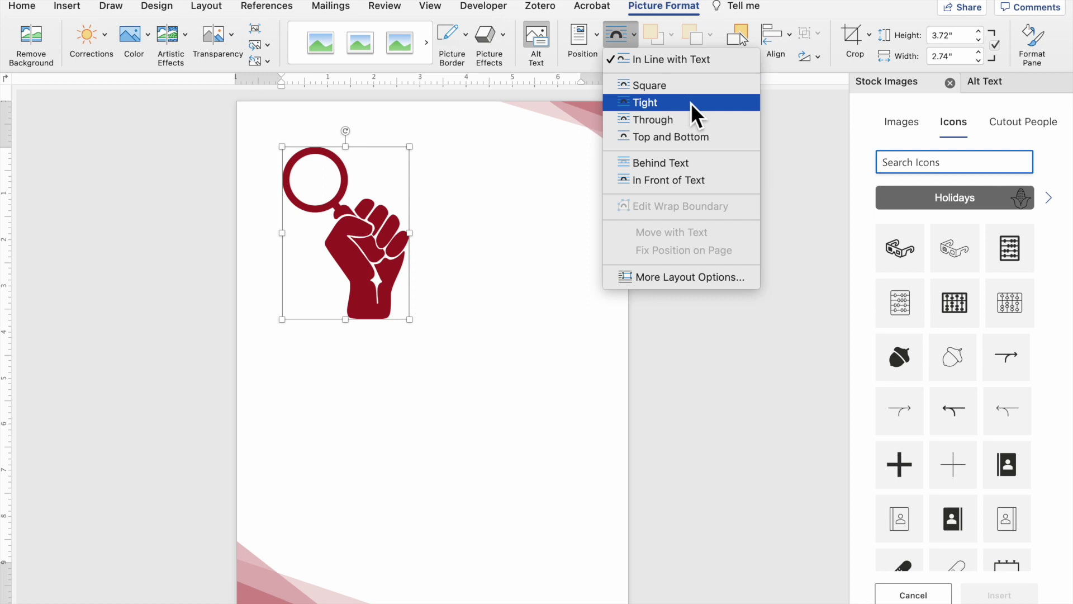
click(703, 188)
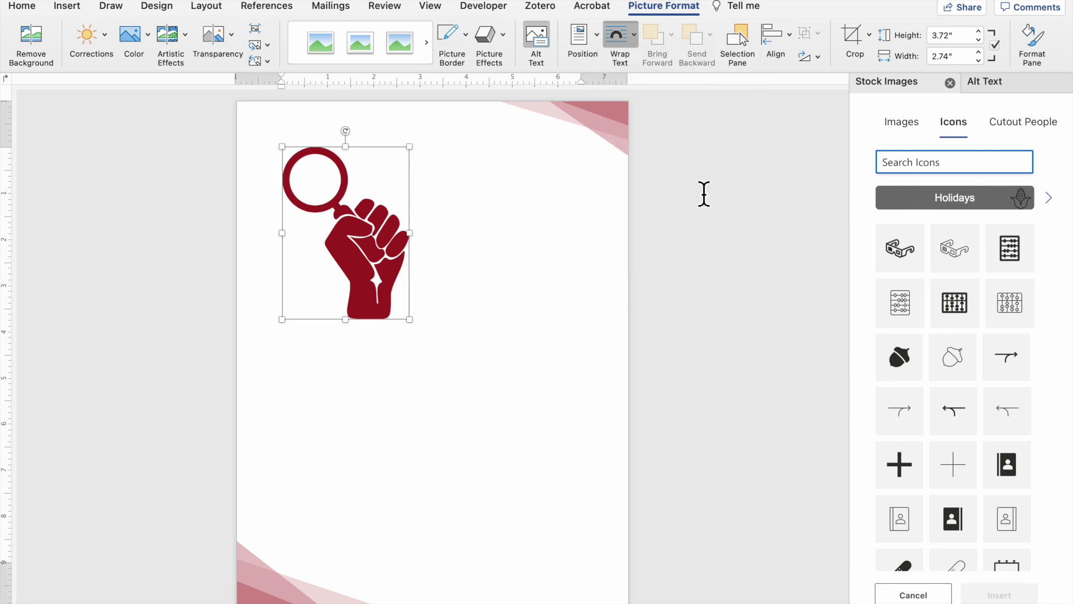
Move the logo to the lower-right part of the page and enlarge it to about 5.41 inches high by 3.98 inches wide
drag(397, 234, 594, 529)
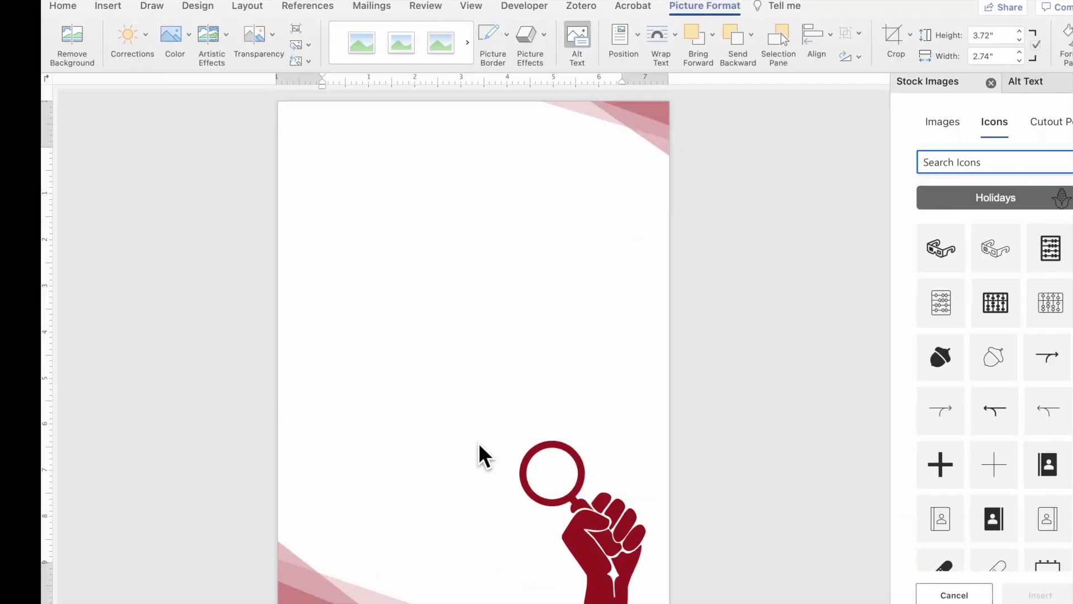
click(478, 440)
drag(424, 392, 426, 394)
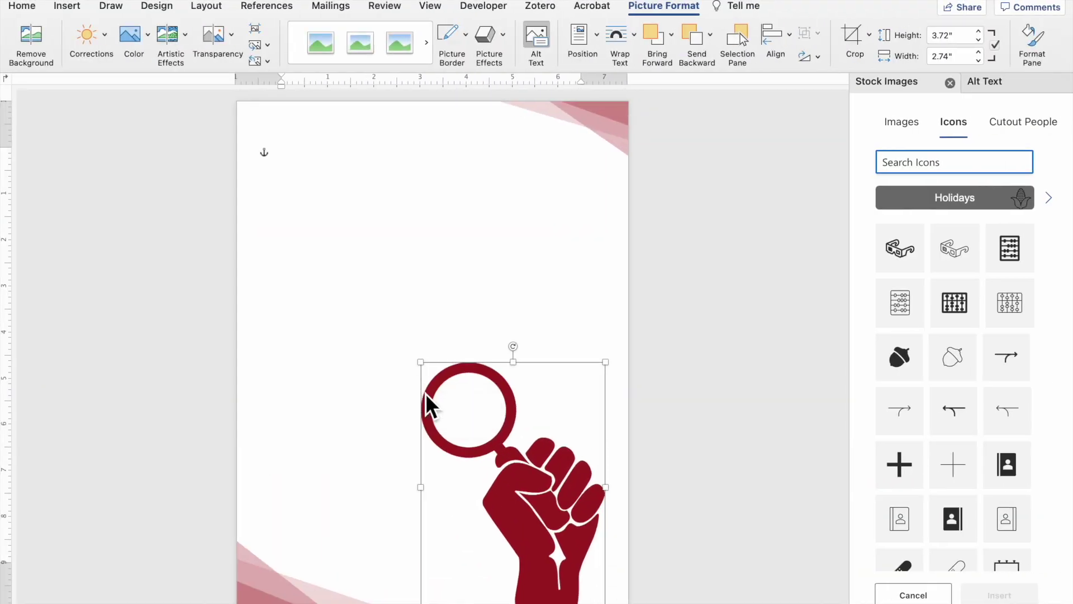
mouse_move(578, 511)
mouse_down()
mouse_move(592, 522)
mouse_move(583, 523)
mouse_up()
click(671, 514)
click(484, 415)
Insert the QR code picture powerqr.png from the Downloads folder
click(68, 5)
click(179, 40)
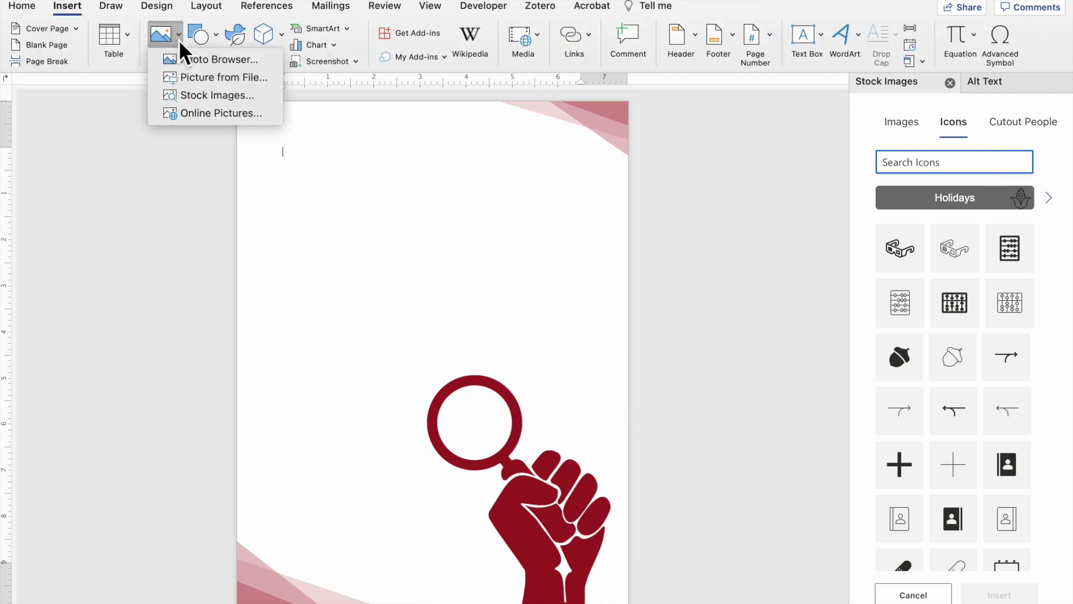
click(203, 78)
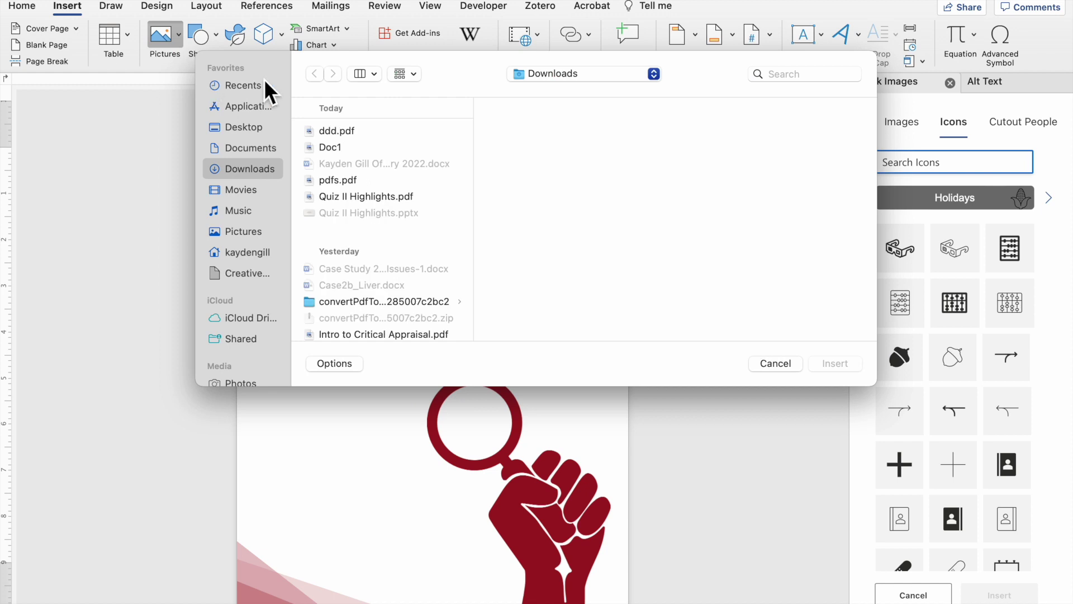
click(352, 196)
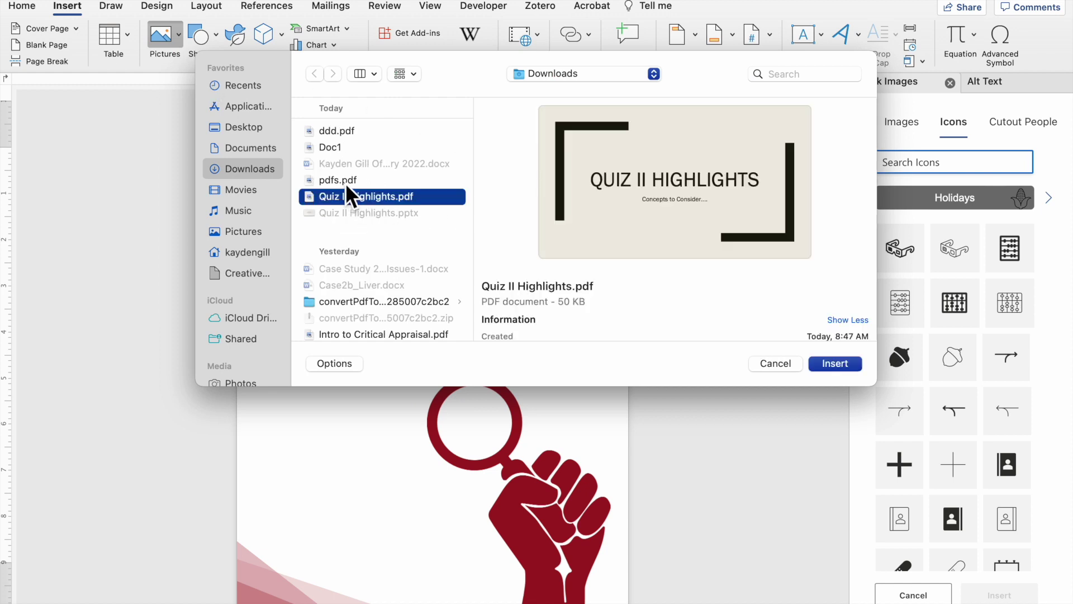
click(342, 179)
scroll(341, 177, down, 5)
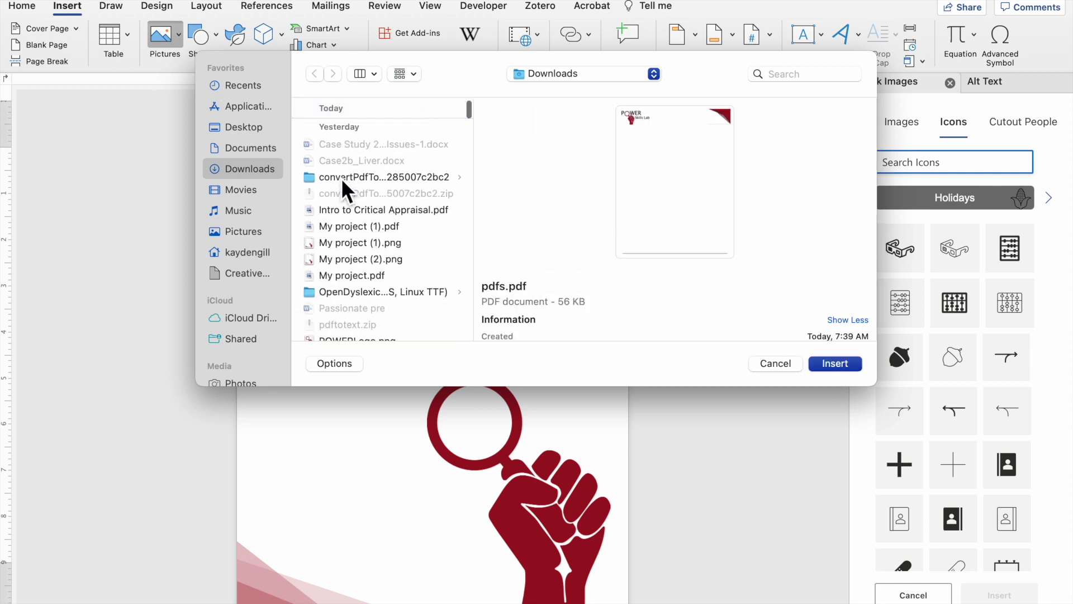
click(365, 272)
click(359, 257)
click(359, 244)
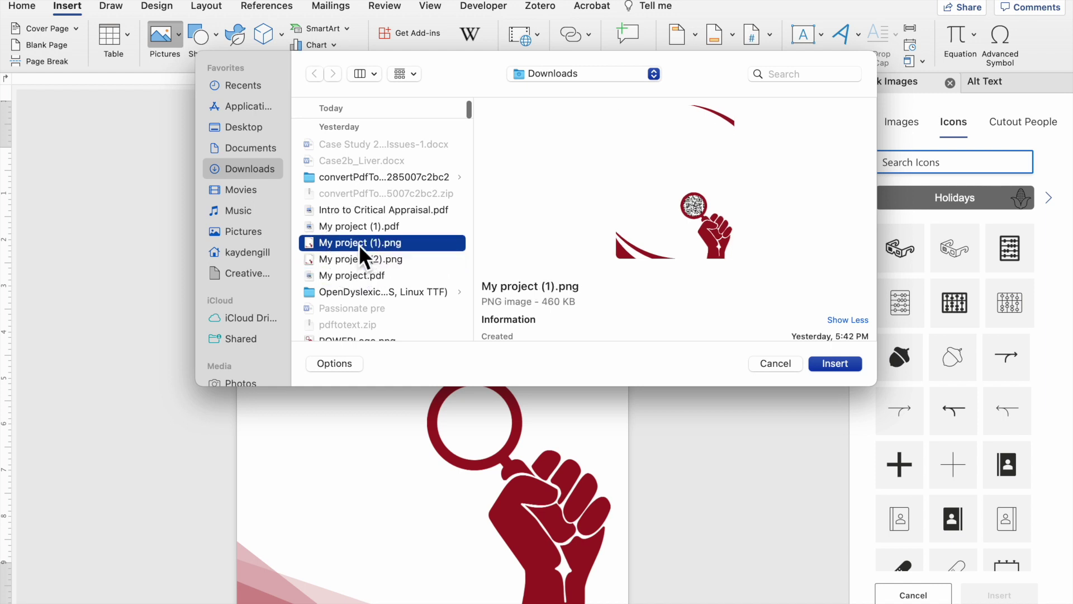
click(357, 230)
scroll(357, 232, down, 3)
click(355, 254)
click(835, 364)
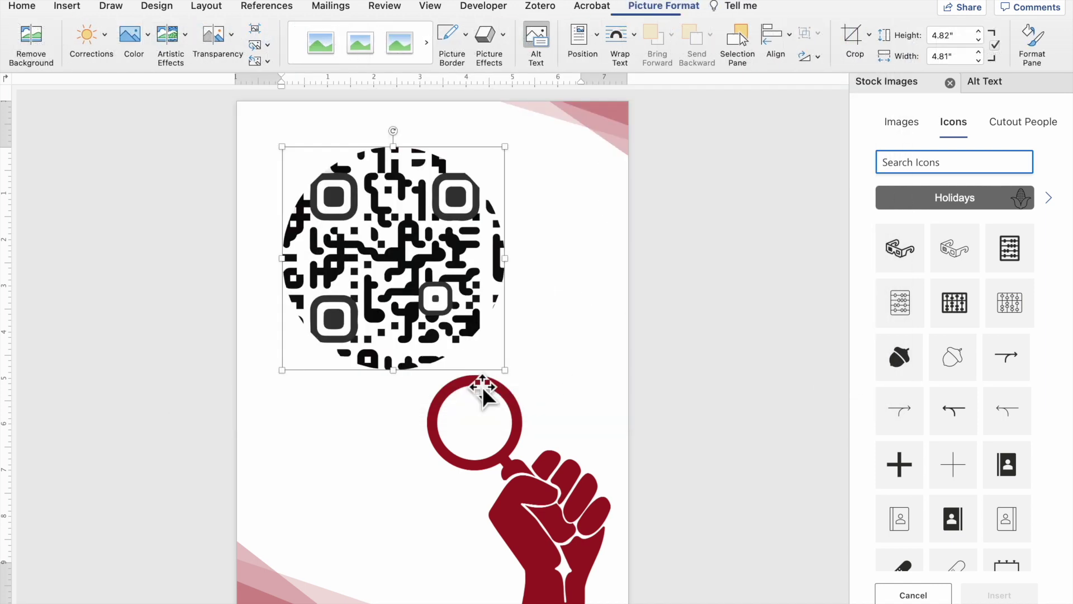
Shrink the QR code picture to about 2.27 inches high by 2.26 inches wide and show its alt text
drag(502, 147, 382, 263)
double_click(347, 221)
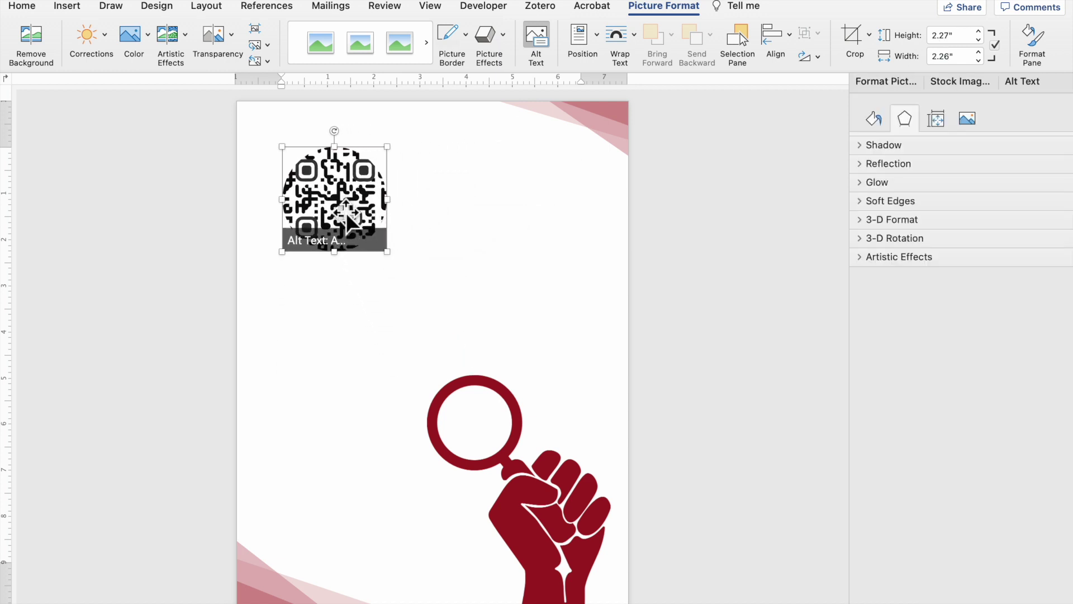
click(1031, 91)
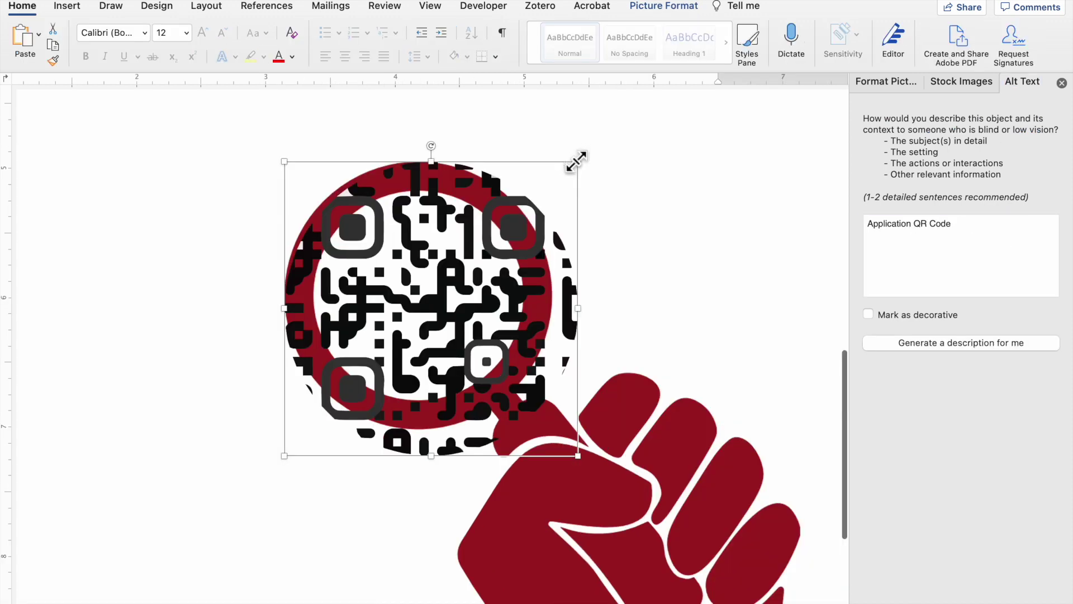
Shrink the QR code further and center it inside the logo's magnifying-glass ring
drag(575, 162, 475, 263)
drag(407, 368, 442, 304)
click(605, 202)
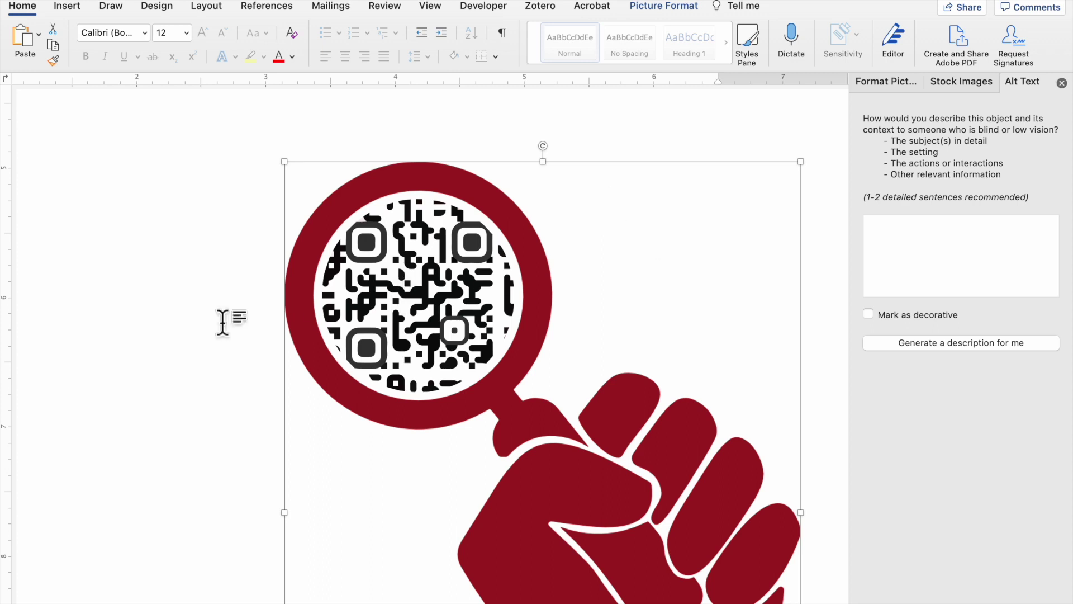
Group the QR code and the fist logo into one object and open its alt text
click(167, 342)
scroll(167, 343, down, 5)
scroll(167, 343, down, 3)
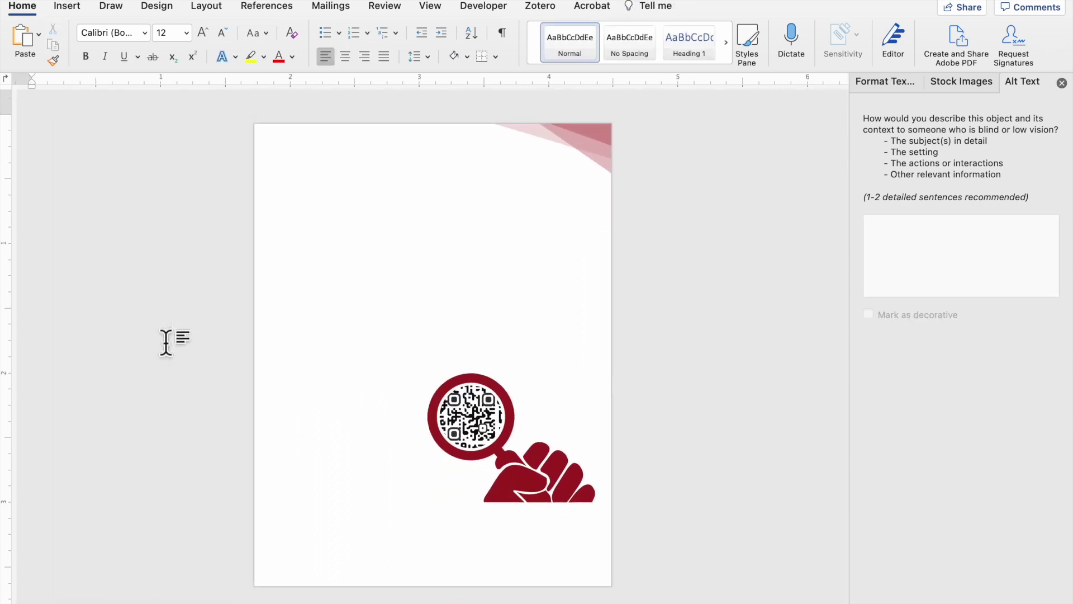
scroll(462, 546, up, 5)
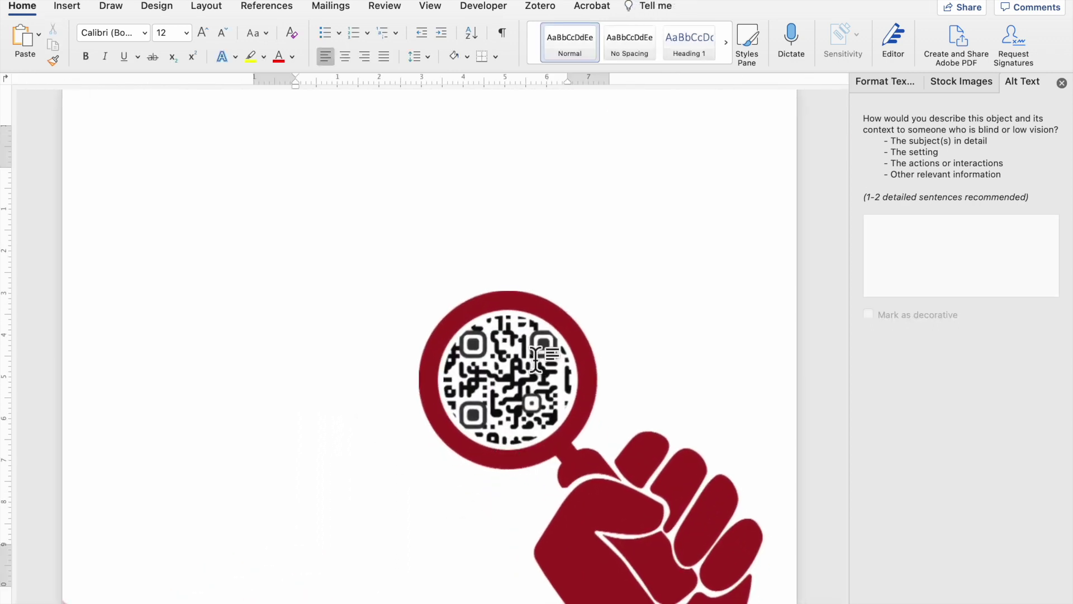
scroll(786, 309, up, 10)
scroll(766, 311, down, 5)
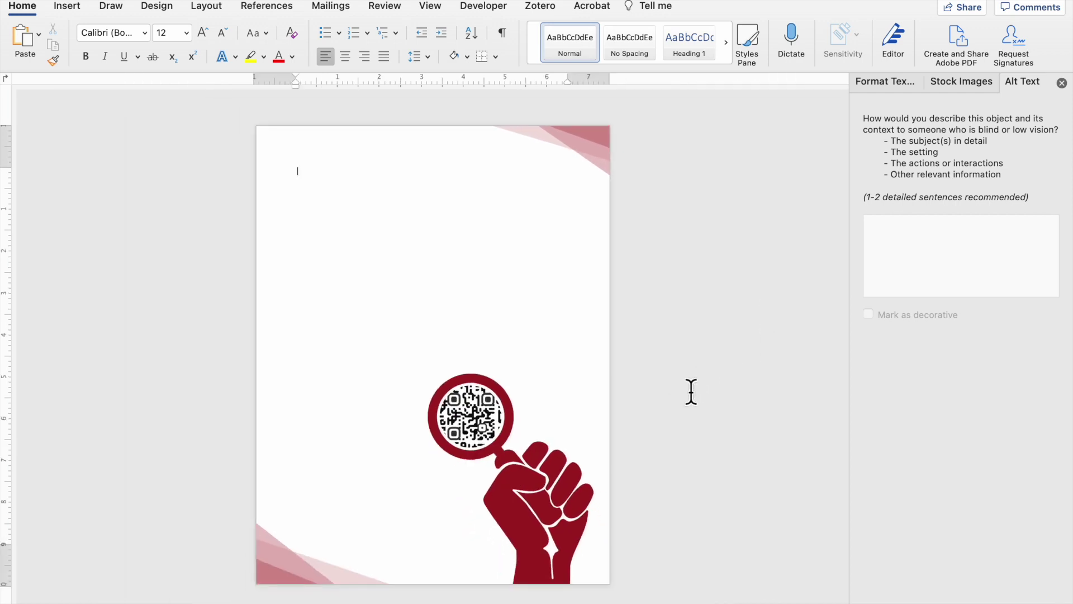
click(485, 407)
right_click(548, 487)
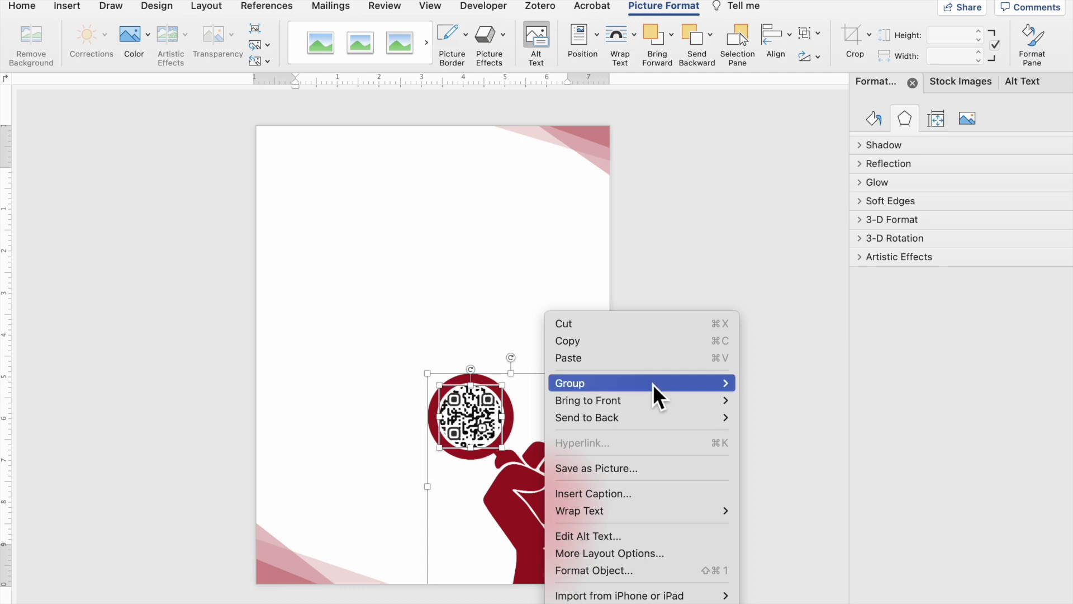
mouse_move(653, 384)
click(752, 384)
click(1013, 82)
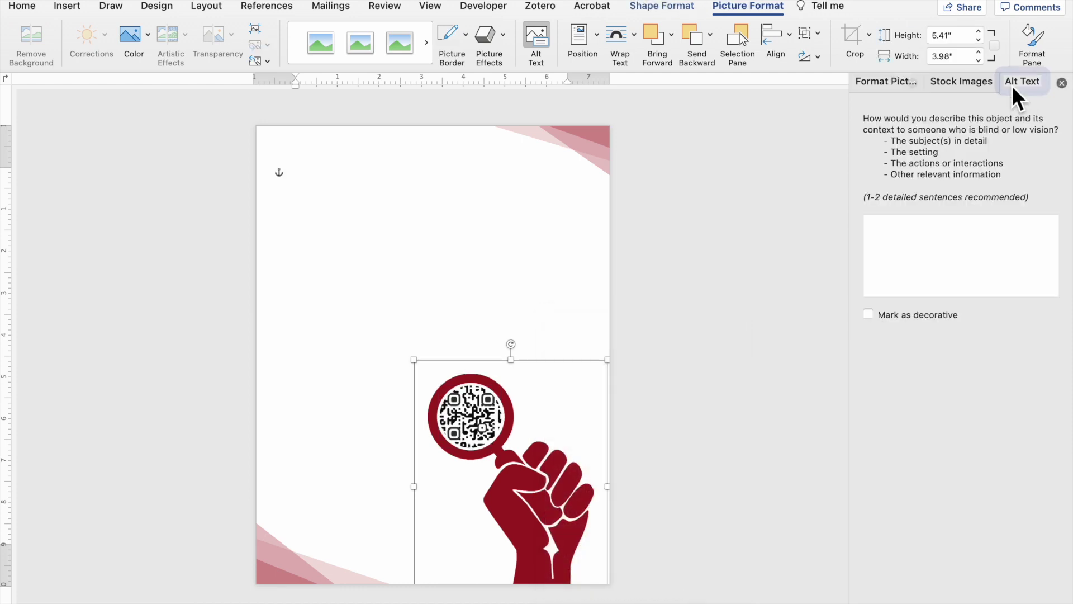